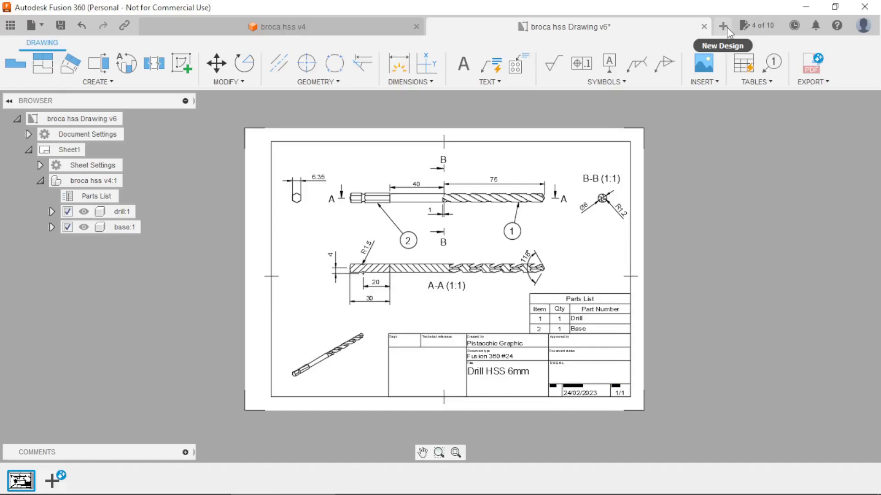
- Check the drill drawing, then create a new design containing an internal component named base
{"action": "scroll", "coordinate": [404, 247], "scroll_direction": "up", "scroll_amount": 2}
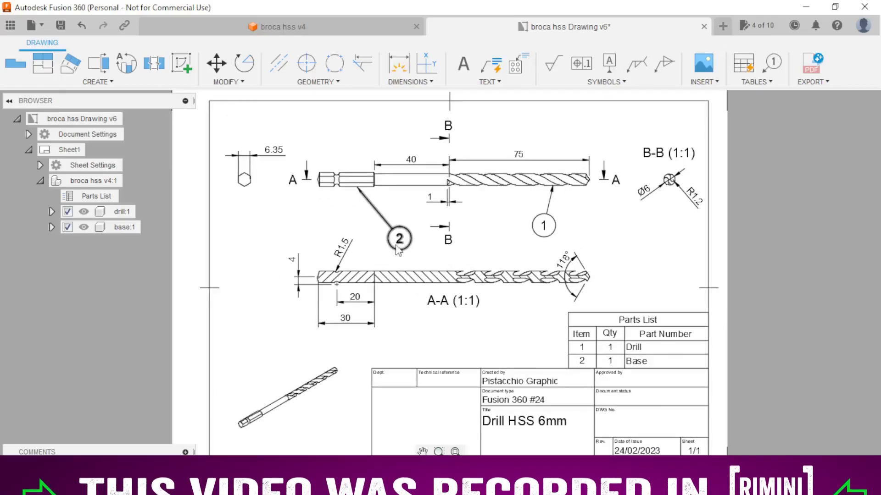
{"action": "scroll", "coordinate": [403, 249], "scroll_direction": "up", "scroll_amount": 3}
{"action": "middle_click_drag", "start_coordinate": [369, 269], "coordinate": [369, 275]}
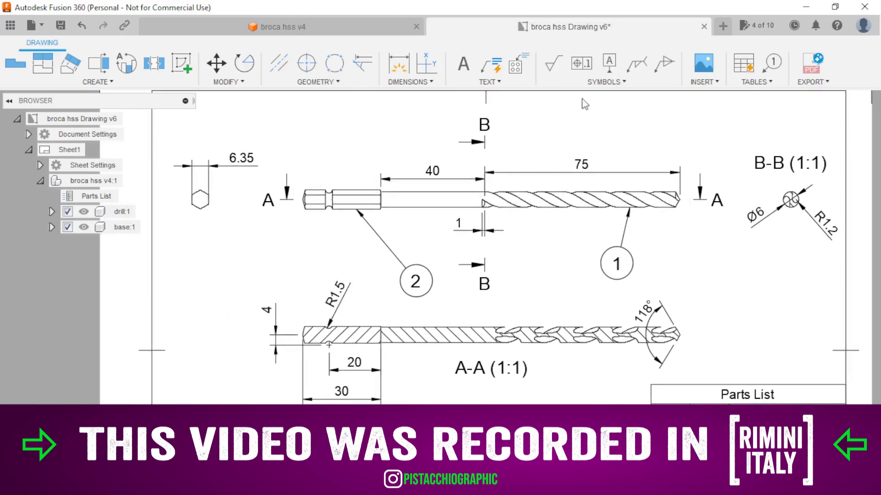
{"action": "left_click", "coordinate": [723, 26]}
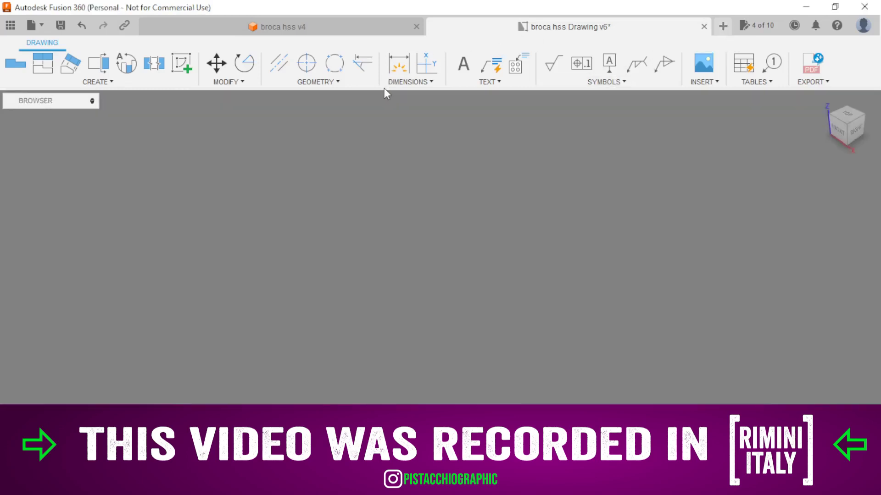
{"action": "left_click", "coordinate": [528, 64]}
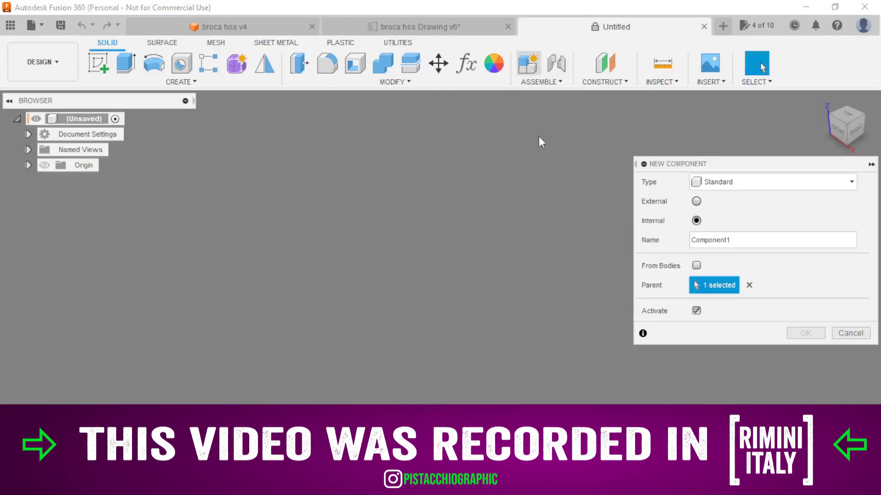
{"action": "left_click_drag", "start_coordinate": [744, 238], "coordinate": [636, 243]}
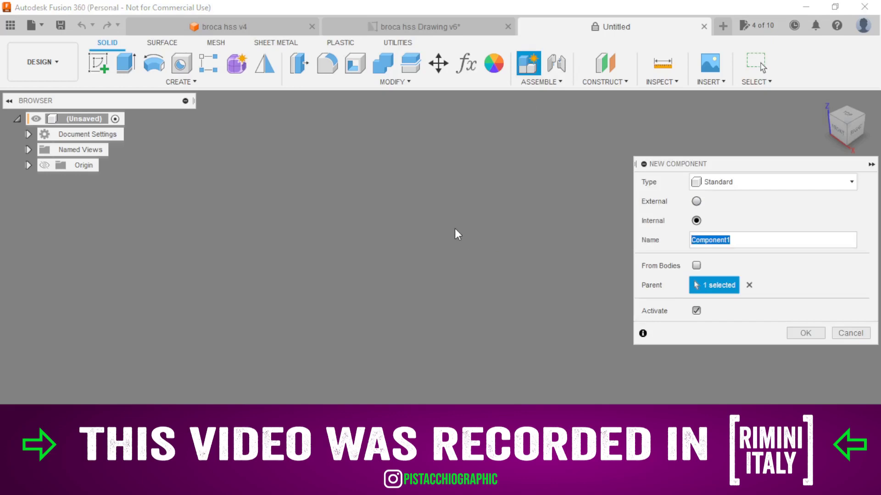
{"action": "type", "text": "base"}
{"action": "key", "text": "Return"}
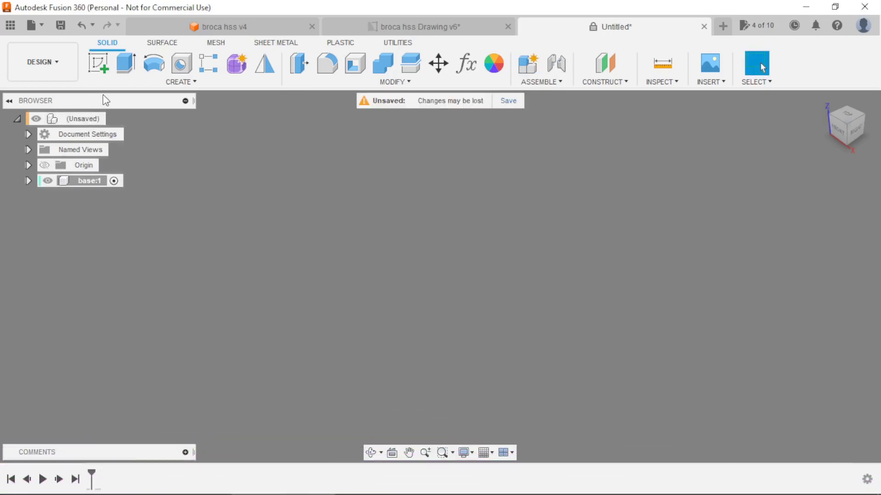
- Sketch a hexagon with sides about 28.5 mm long, centred on the origin of the horizontal plane, and constrain its upper edge horizontal
{"action": "left_click", "coordinate": [98, 63]}
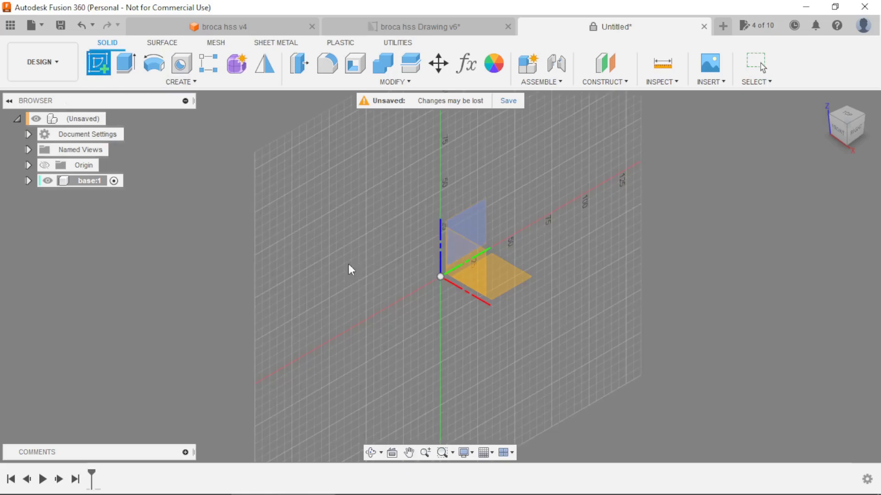
{"action": "left_click", "coordinate": [512, 276]}
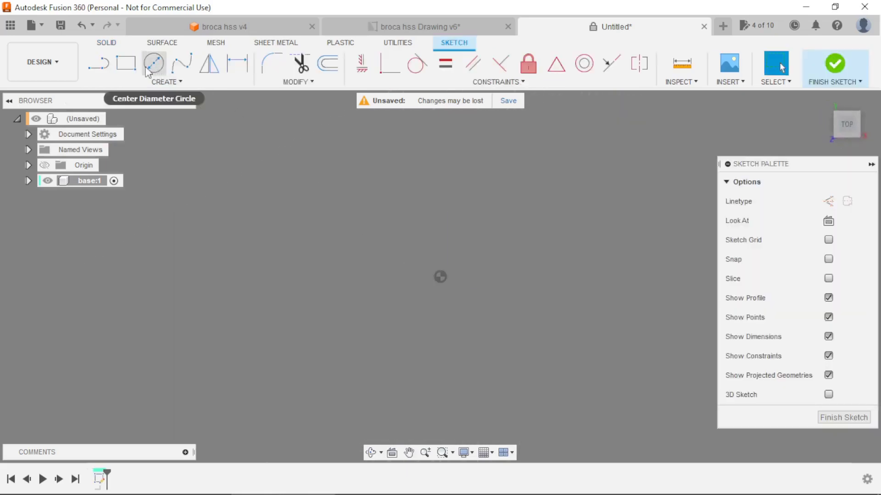
{"action": "left_click", "coordinate": [143, 82]}
{"action": "mouse_move", "coordinate": [137, 156]}
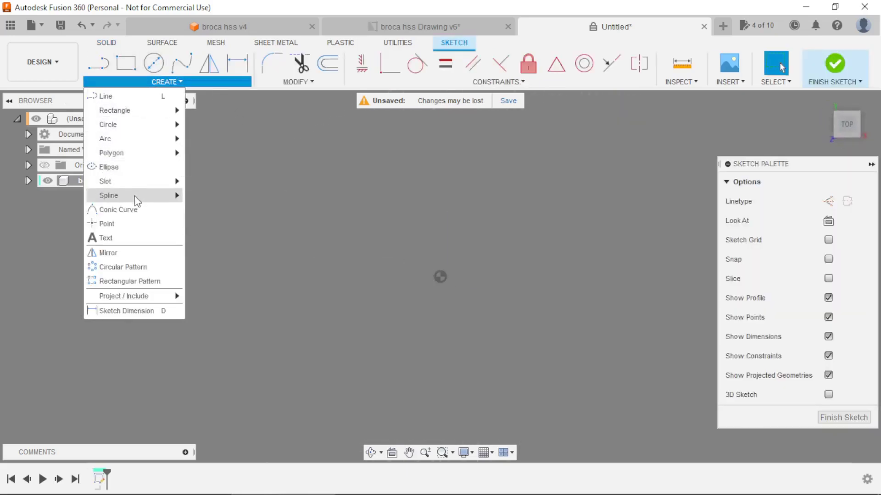
{"action": "left_click", "coordinate": [197, 154]}
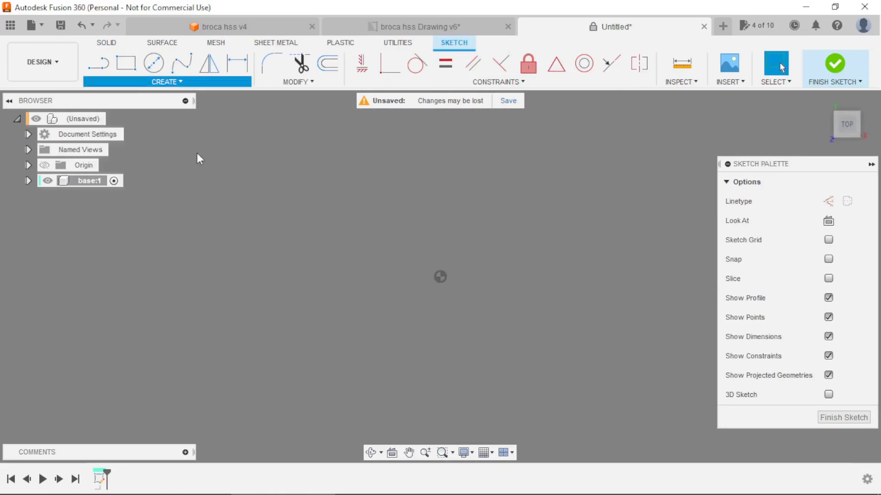
{"action": "left_click", "coordinate": [440, 277]}
{"action": "left_click", "coordinate": [489, 255]}
{"action": "scroll", "coordinate": [489, 256], "scroll_direction": "up", "scroll_amount": 3}
{"action": "left_click", "coordinate": [362, 64]}
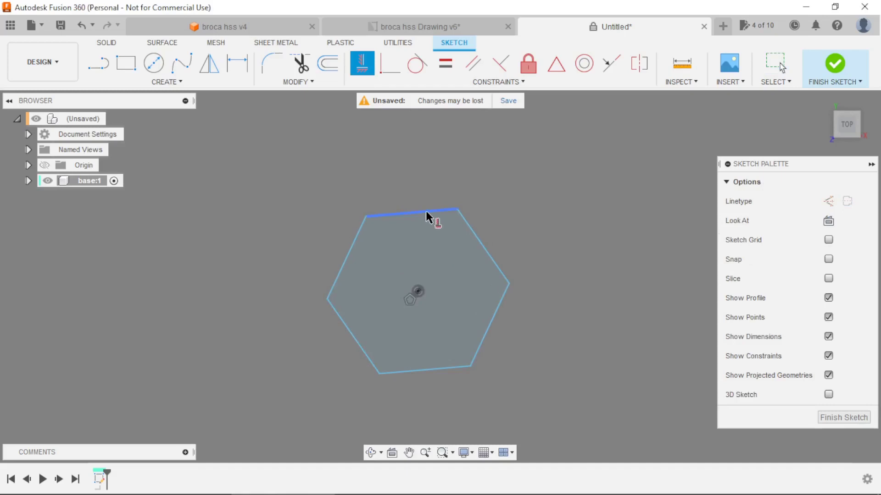
{"action": "left_click", "coordinate": [427, 215]}
- Dimension the hexagon's distance across flats as 1/4*25,4 (6.35 mm) and place the dimension close to the profile
{"action": "left_click", "coordinate": [238, 63]}
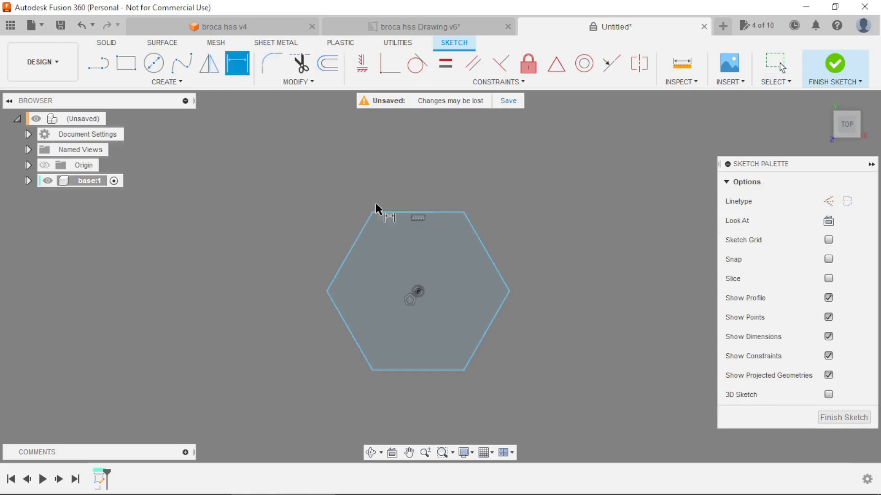
{"action": "left_click", "coordinate": [392, 213]}
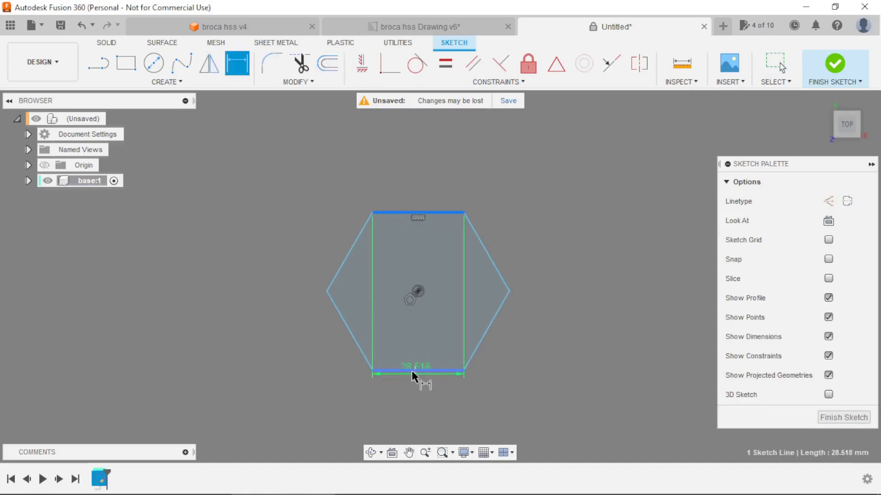
{"action": "left_click", "coordinate": [401, 372]}
{"action": "left_click", "coordinate": [232, 304]}
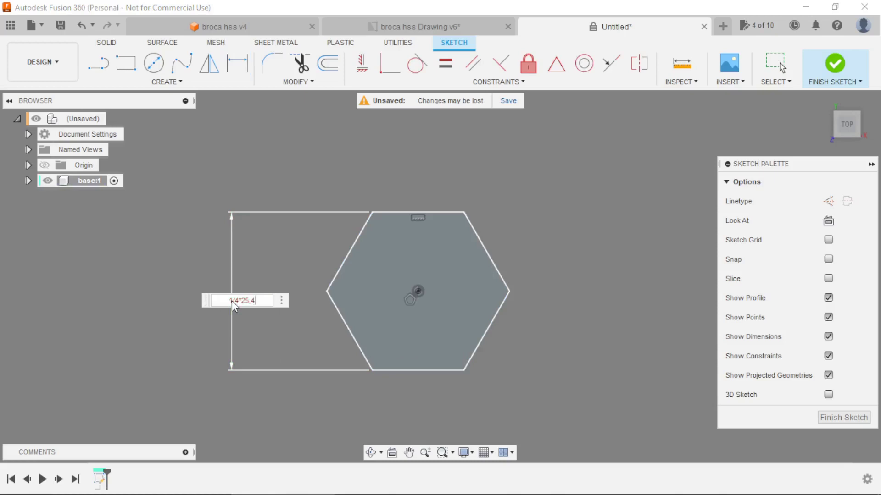
{"action": "key", "text": "Return"}
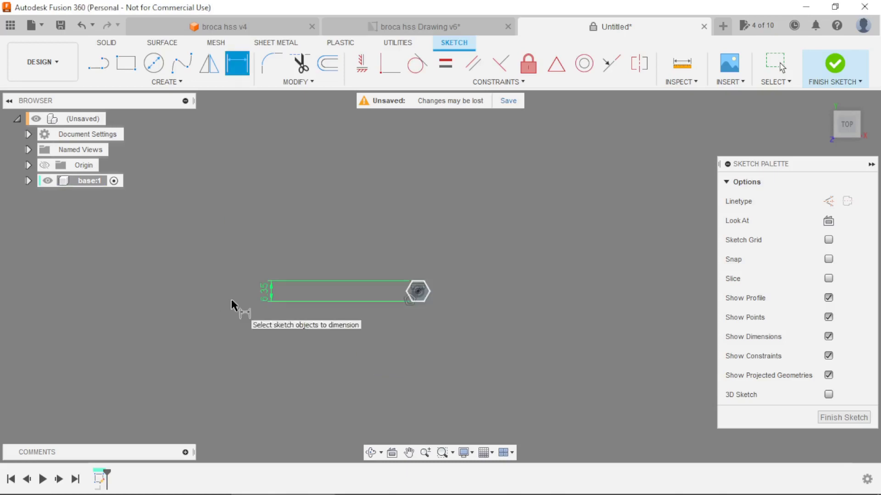
{"action": "key", "text": "Escape"}
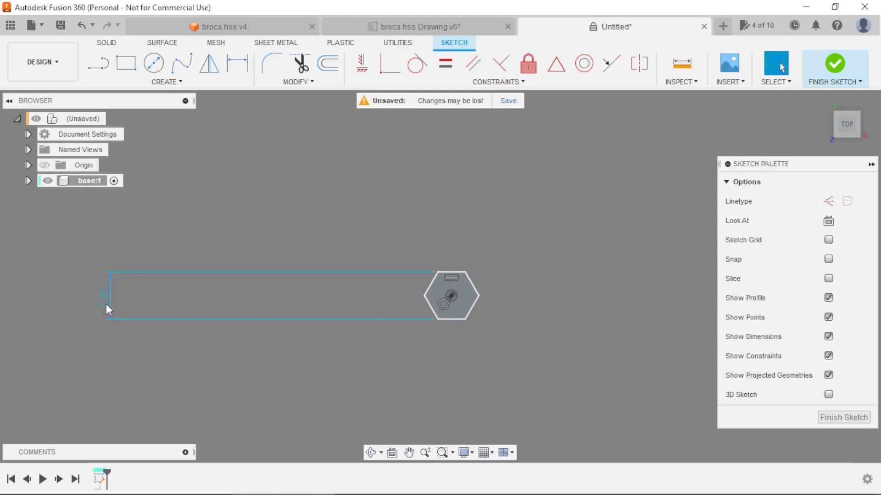
{"action": "left_click_drag", "start_coordinate": [276, 309], "coordinate": [391, 300]}
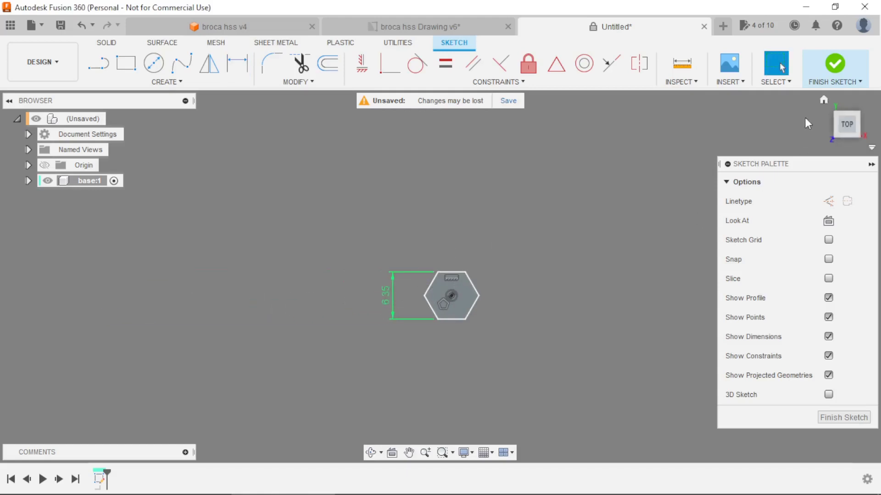
- Finish the sketch and extrude the hexagon profile 30 mm upward as a new body
{"action": "left_click", "coordinate": [834, 66]}
{"action": "middle_click_drag", "start_coordinate": [599, 268], "coordinate": [599, 209], "text": "shift"}
{"action": "key", "text": "e"}
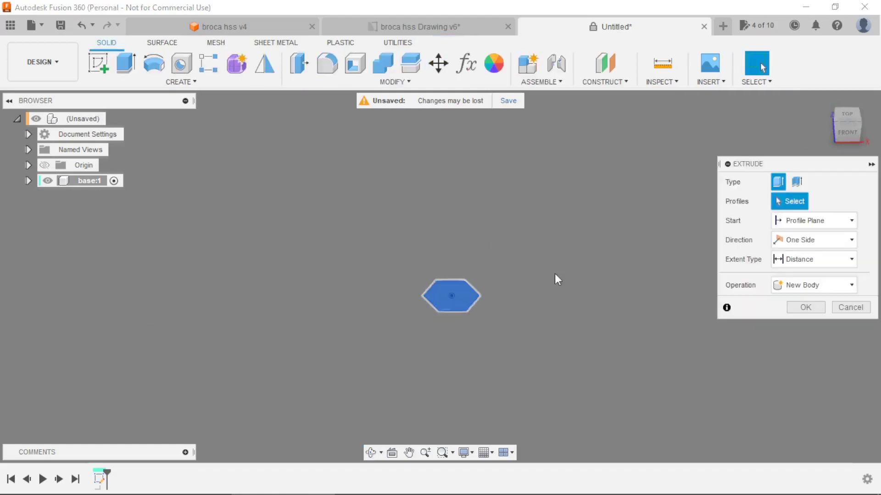
{"action": "type", "text": "30"}
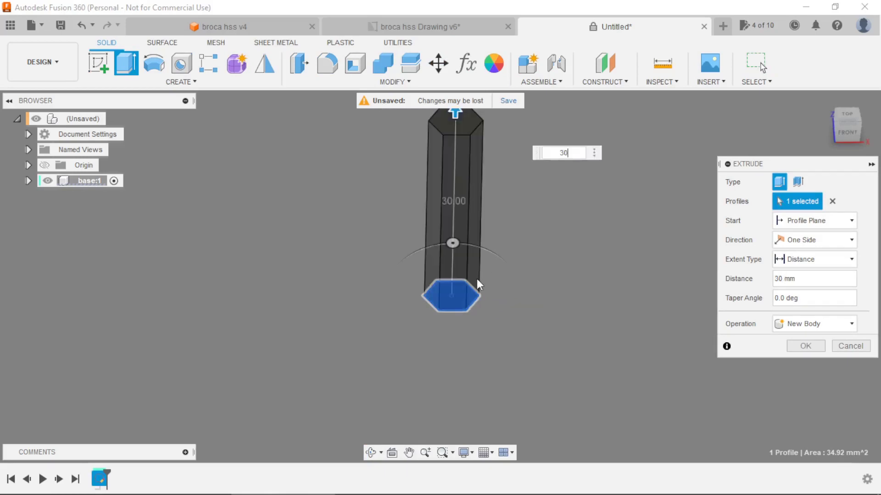
{"action": "scroll", "coordinate": [495, 277], "scroll_direction": "down", "scroll_amount": 2}
{"action": "left_click", "coordinate": [805, 346]}
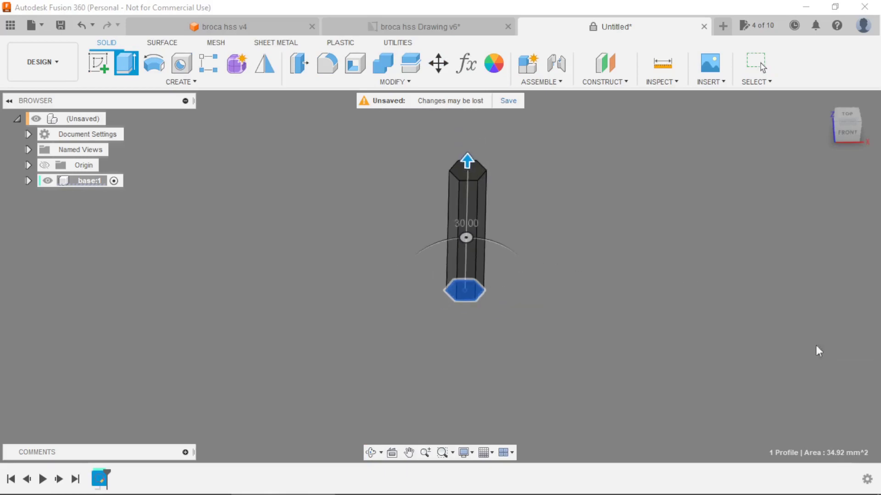
- Start a sketch on the front plane through the hexagonal bar and turn on the Slice display
{"action": "middle_click_drag", "start_coordinate": [527, 209], "coordinate": [479, 178], "text": "shift"}
{"action": "left_click", "coordinate": [98, 63]}
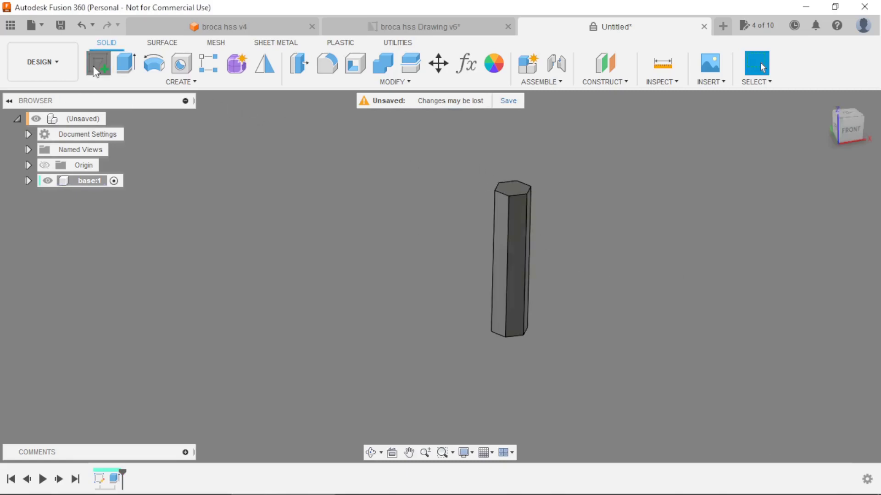
{"action": "left_click", "coordinate": [571, 278]}
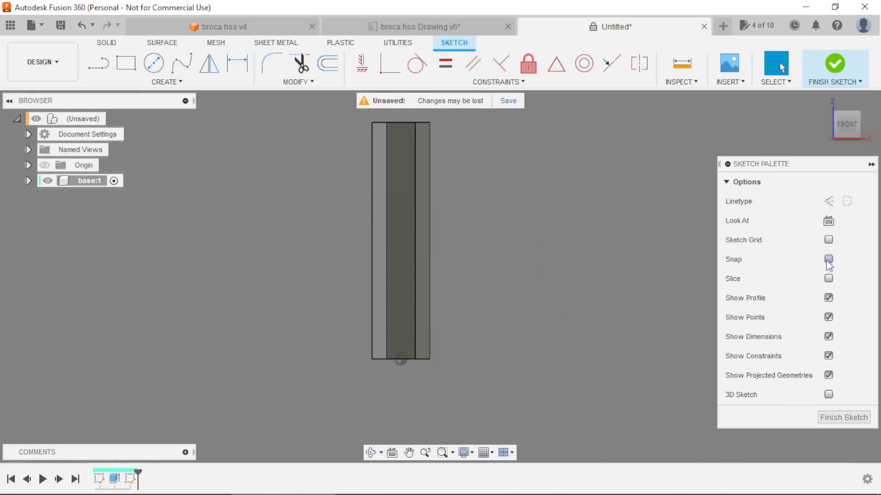
{"action": "left_click", "coordinate": [828, 278]}
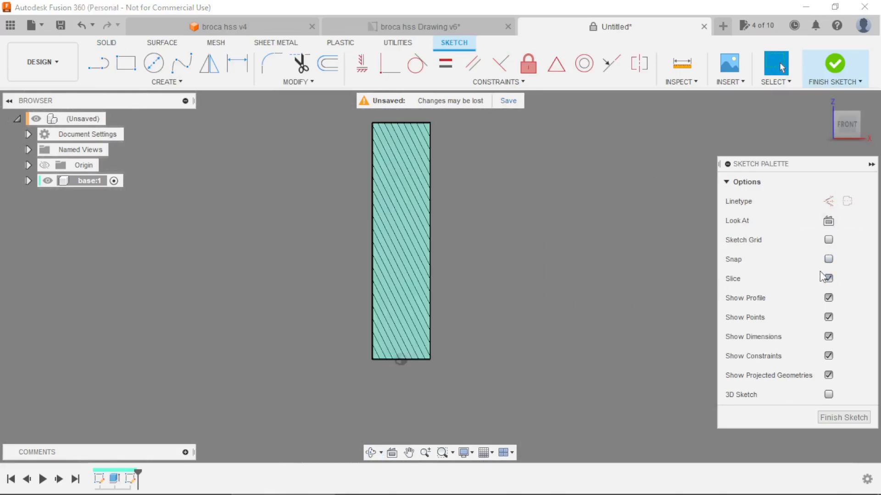
- Draw a centre line from the origin up past the bar's upper end and constrain it vertical
{"action": "left_click", "coordinate": [105, 73]}
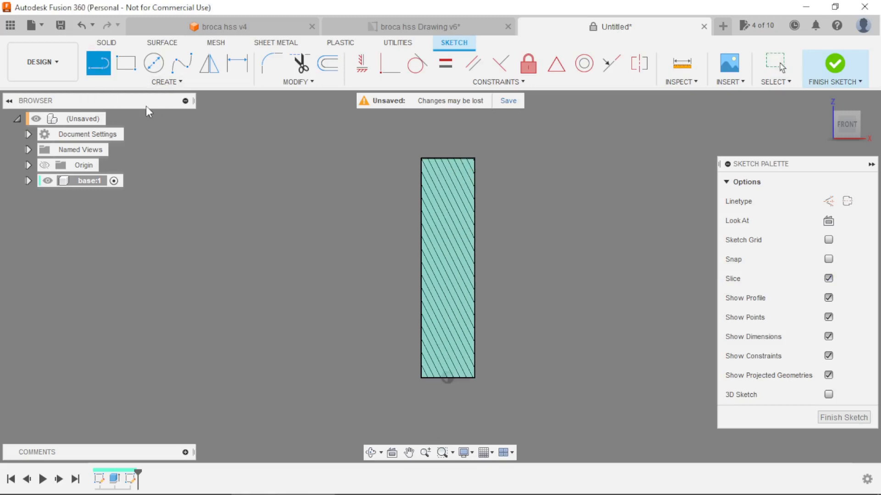
{"action": "scroll", "coordinate": [448, 386], "scroll_direction": "down", "scroll_amount": 3}
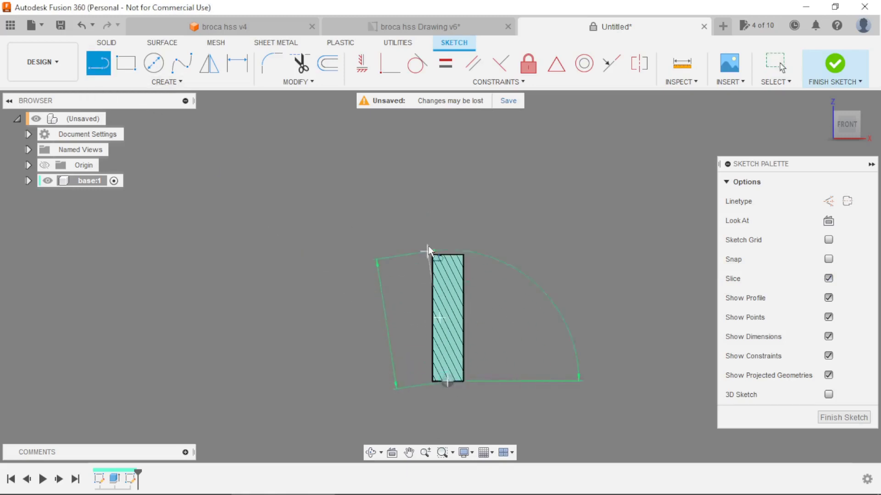
{"action": "left_click", "coordinate": [457, 200]}
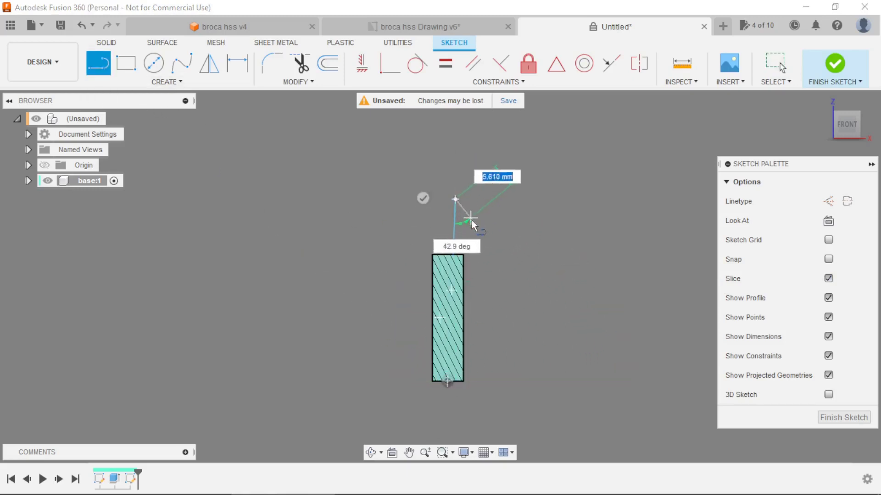
{"action": "left_click", "coordinate": [422, 198]}
{"action": "scroll", "coordinate": [475, 281], "scroll_direction": "up", "scroll_amount": 2}
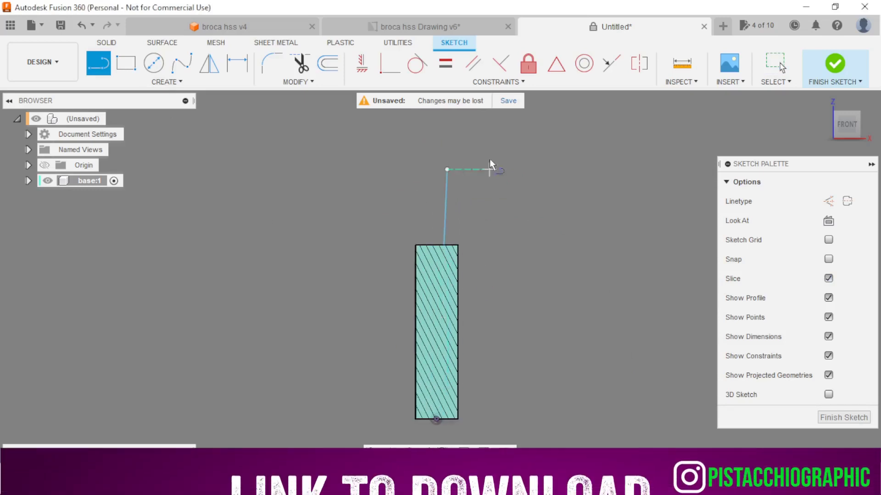
{"action": "left_click", "coordinate": [362, 64]}
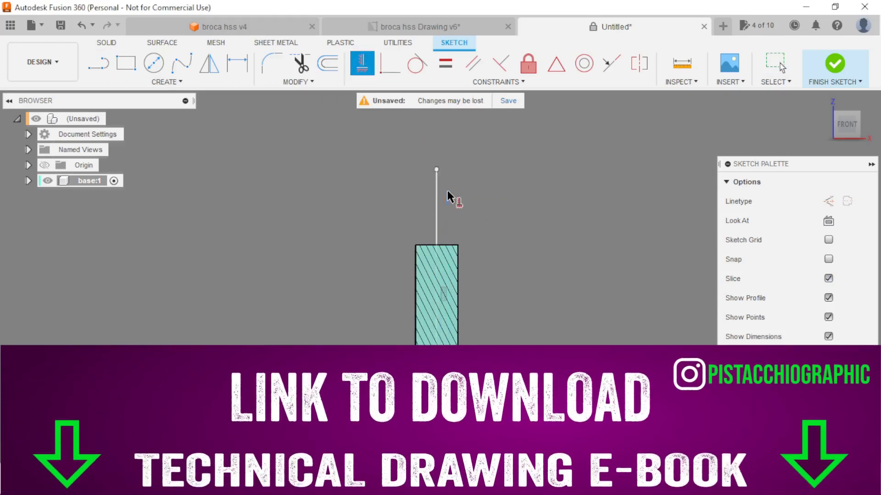
{"action": "left_click", "coordinate": [447, 188]}
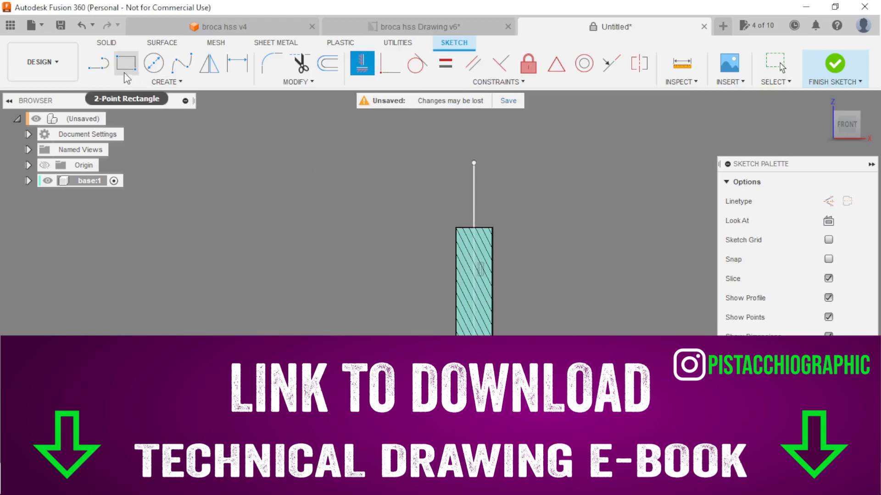
- From the centre line above the bar, draw a horizontal line outward, a vertical line down and a diagonal back to the horizontal line
{"action": "left_click", "coordinate": [99, 64]}
{"action": "scroll", "coordinate": [462, 214], "scroll_direction": "up", "scroll_amount": 4}
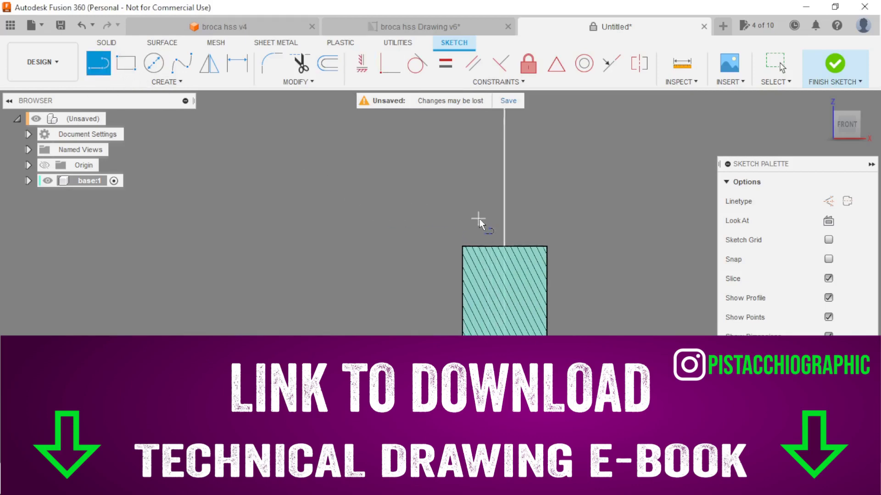
{"action": "left_click", "coordinate": [510, 205]}
{"action": "scroll", "coordinate": [465, 206], "scroll_direction": "up", "scroll_amount": 2}
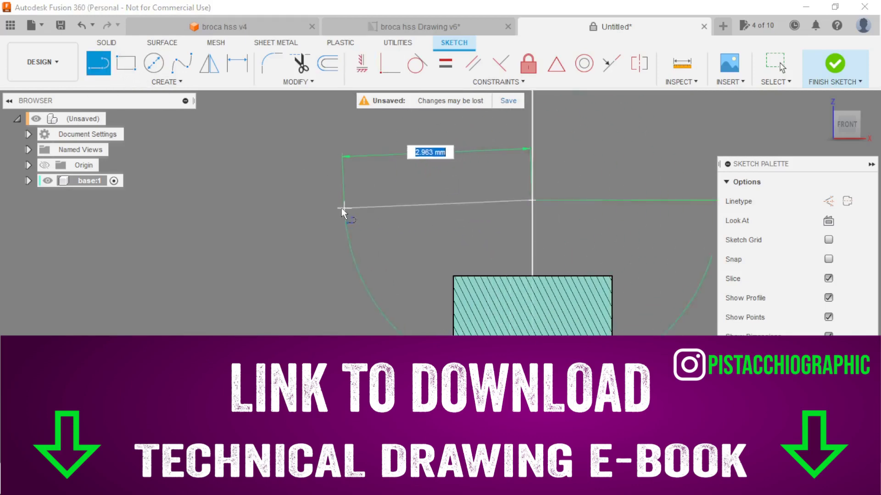
{"action": "left_click", "coordinate": [333, 200]}
{"action": "left_click", "coordinate": [333, 350]}
{"action": "left_click", "coordinate": [466, 201]}
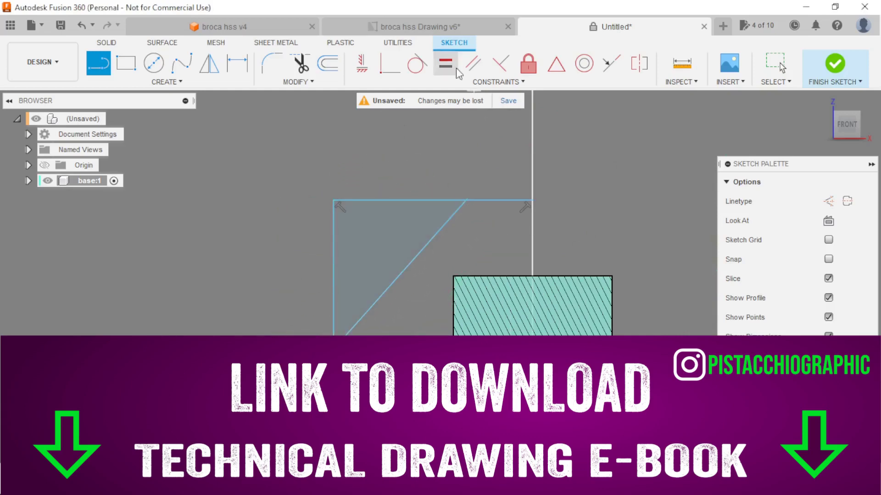
- Set the horizontal distance between the diagonal's upper endpoint and the centre line to 3 mm
{"action": "key", "text": "d"}
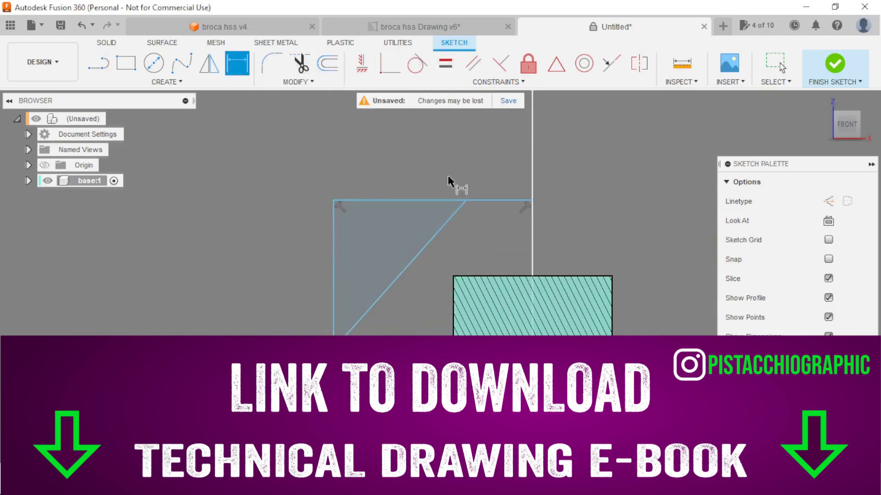
{"action": "left_click", "coordinate": [467, 201]}
{"action": "left_click", "coordinate": [531, 173]}
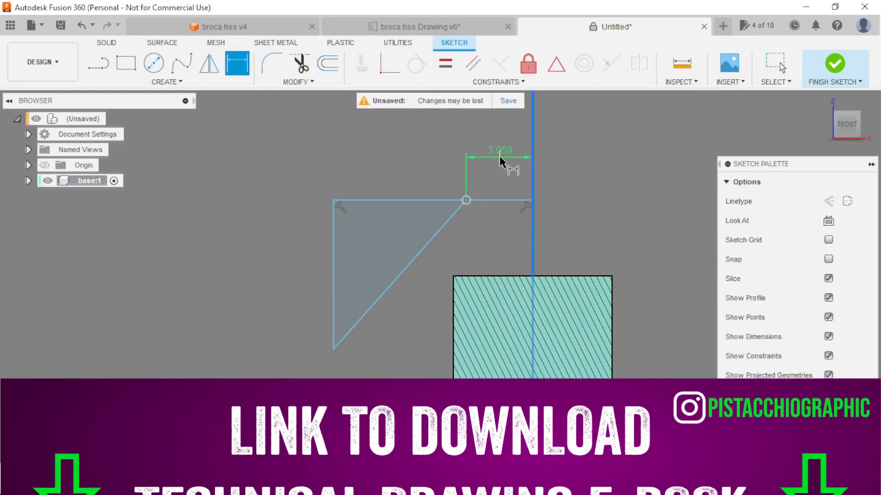
{"action": "left_click", "coordinate": [502, 162]}
{"action": "type", "text": "3"}
{"action": "key", "text": "Return"}
{"action": "scroll", "coordinate": [508, 157], "scroll_direction": "down", "scroll_amount": 2}
{"action": "scroll", "coordinate": [464, 193], "scroll_direction": "up", "scroll_amount": 3}
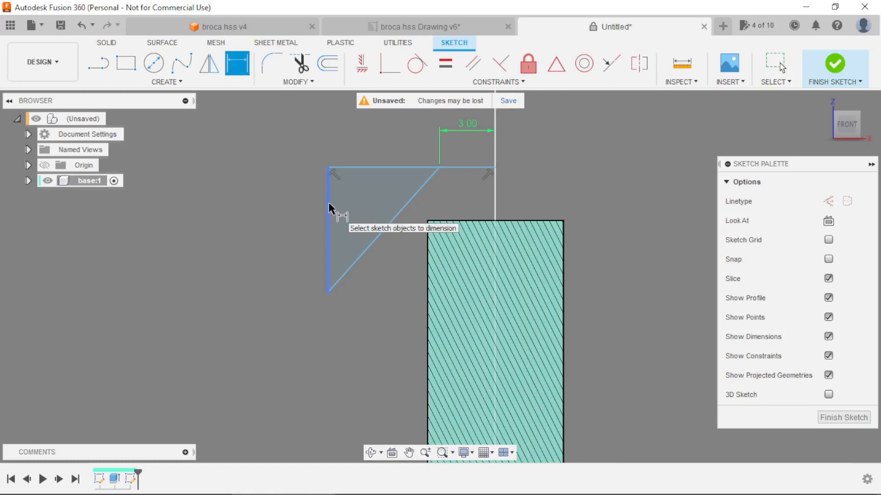
- Set the angle between the upper horizontal line and the diagonal to 18 degrees
{"action": "left_click", "coordinate": [407, 168]}
{"action": "left_click", "coordinate": [416, 189]}
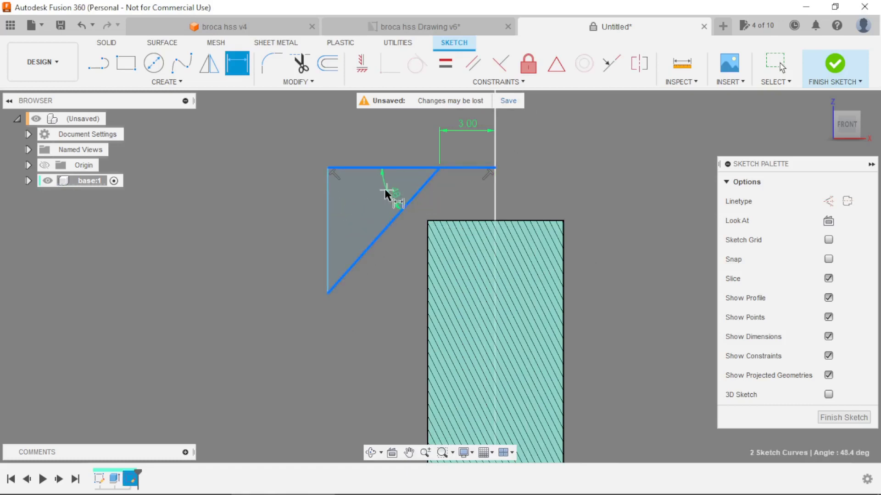
{"action": "left_click", "coordinate": [380, 195]}
{"action": "key", "text": "Return"}
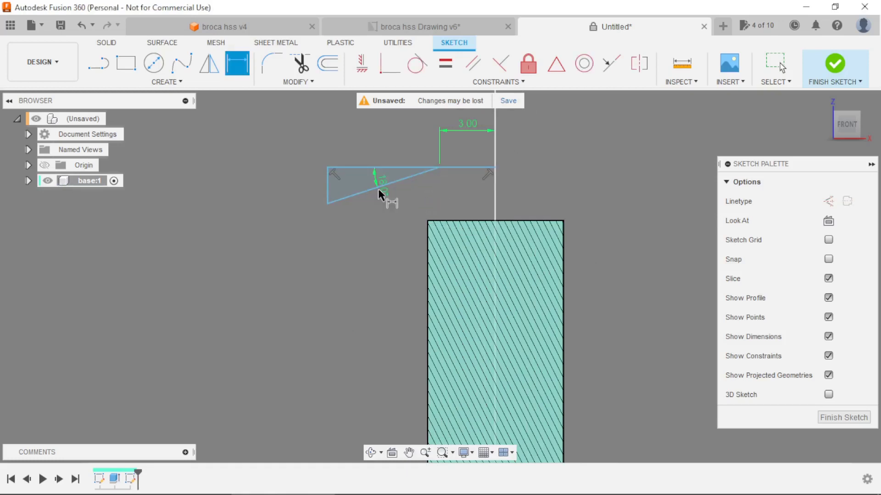
- Make the upper triangle's endpoint on the centre line coincident with the bar's upper edge
{"action": "scroll", "coordinate": [380, 192], "scroll_direction": "up", "scroll_amount": 3}
{"action": "left_click", "coordinate": [390, 63]}
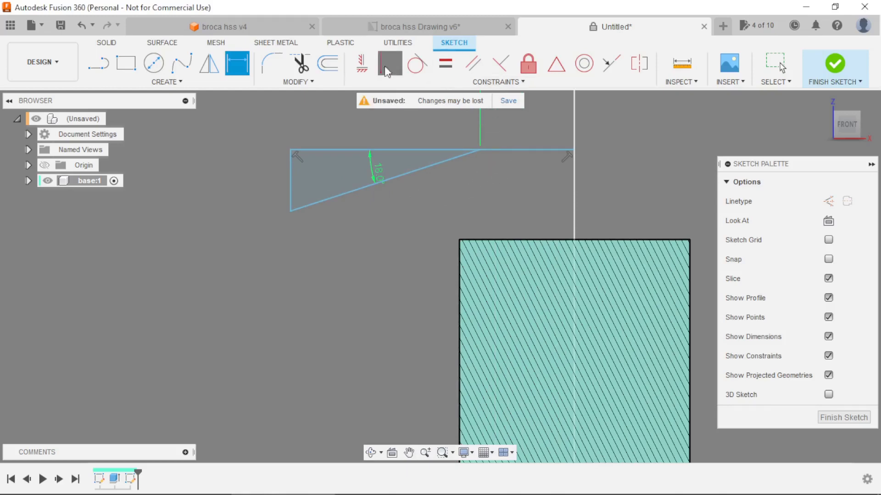
{"action": "left_click", "coordinate": [480, 150]}
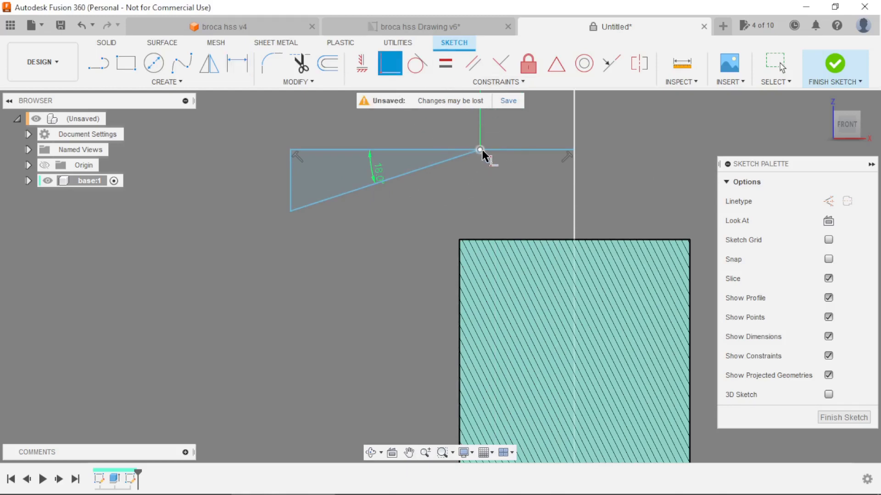
{"action": "left_click", "coordinate": [573, 151]}
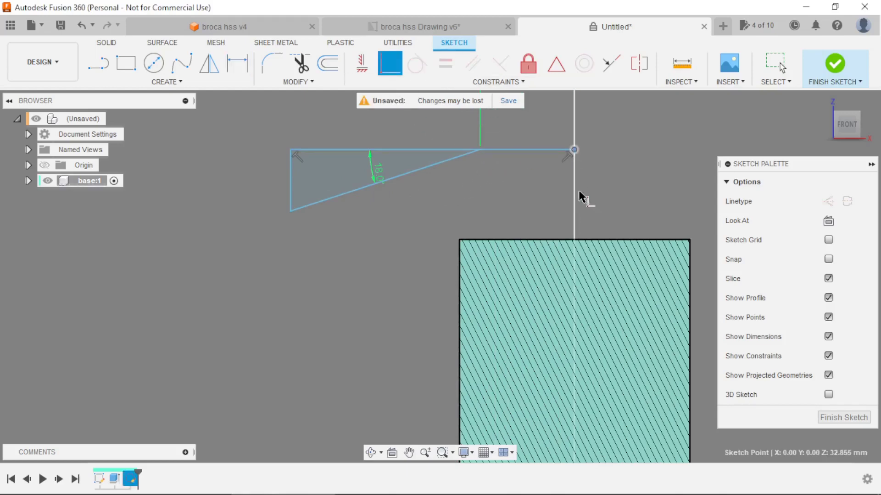
{"action": "left_click", "coordinate": [587, 243]}
{"action": "scroll", "coordinate": [472, 166], "scroll_direction": "down", "scroll_amount": 4}
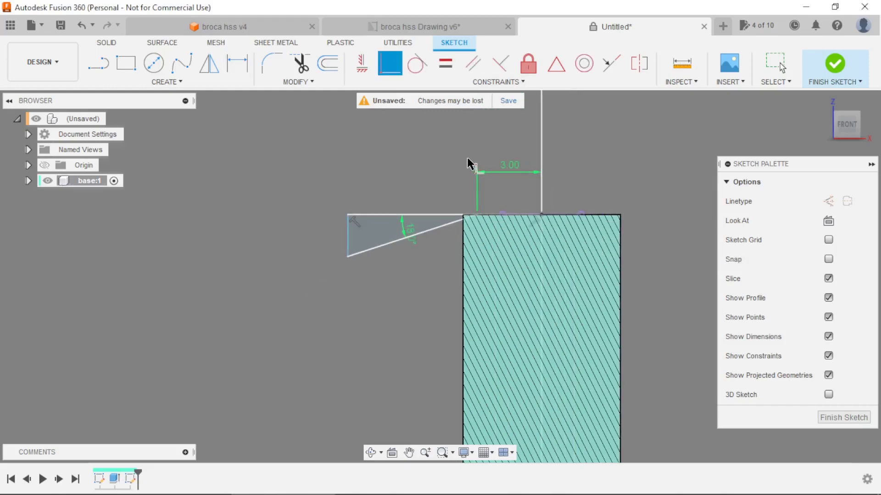
- At the bar's lower end, draw a horizontal line outward from the origin, a vertical line up and a diagonal back to the origin
{"action": "scroll", "coordinate": [463, 150], "scroll_direction": "down", "scroll_amount": 2}
{"action": "scroll", "coordinate": [481, 367], "scroll_direction": "up", "scroll_amount": 3}
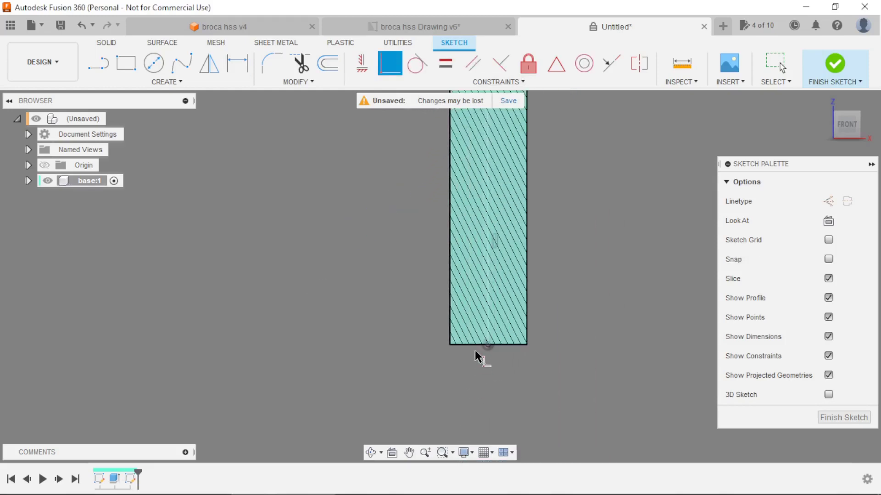
{"action": "left_click", "coordinate": [103, 66]}
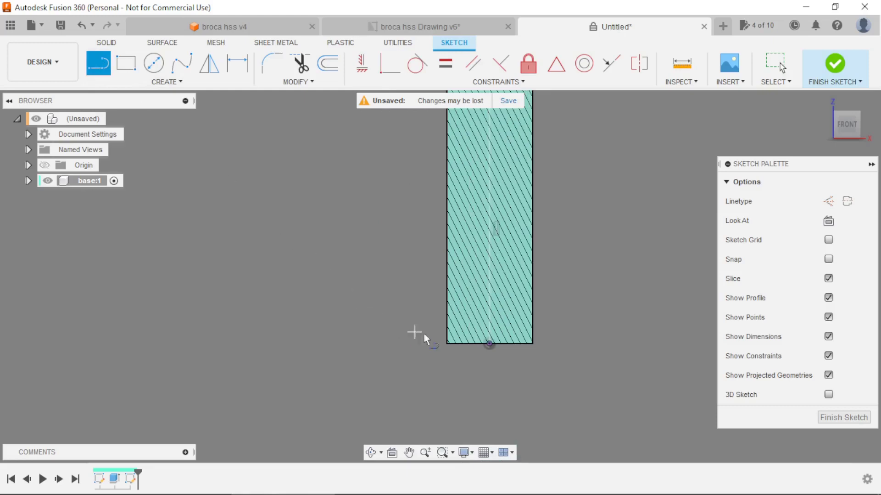
{"action": "left_click", "coordinate": [322, 346]}
{"action": "left_click", "coordinate": [320, 237]}
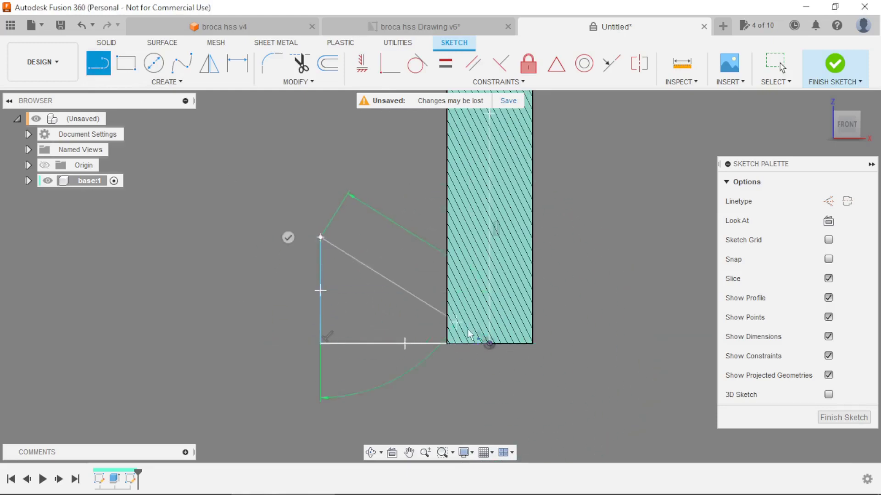
{"action": "left_click", "coordinate": [490, 345]}
{"action": "scroll", "coordinate": [447, 349], "scroll_direction": "up", "scroll_amount": 2}
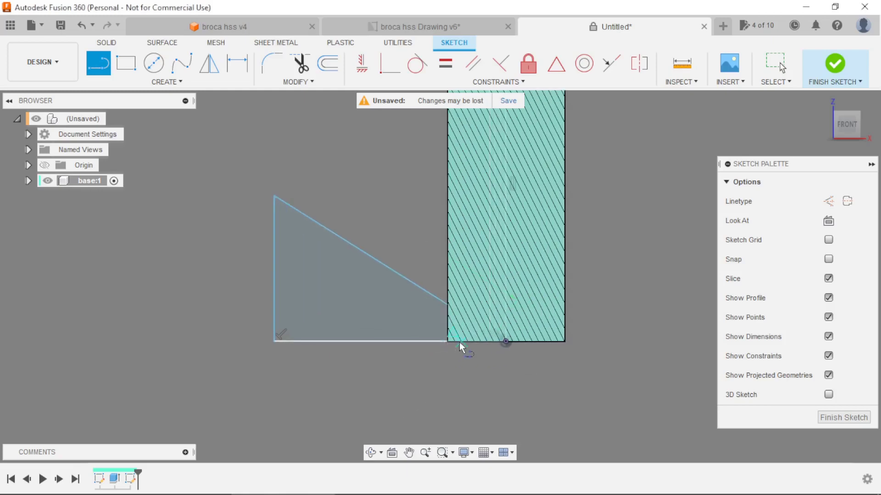
{"action": "key", "text": "Escape"}
- Set the length of the lower triangle's horizontal line to 6 mm
{"action": "key", "text": "d"}
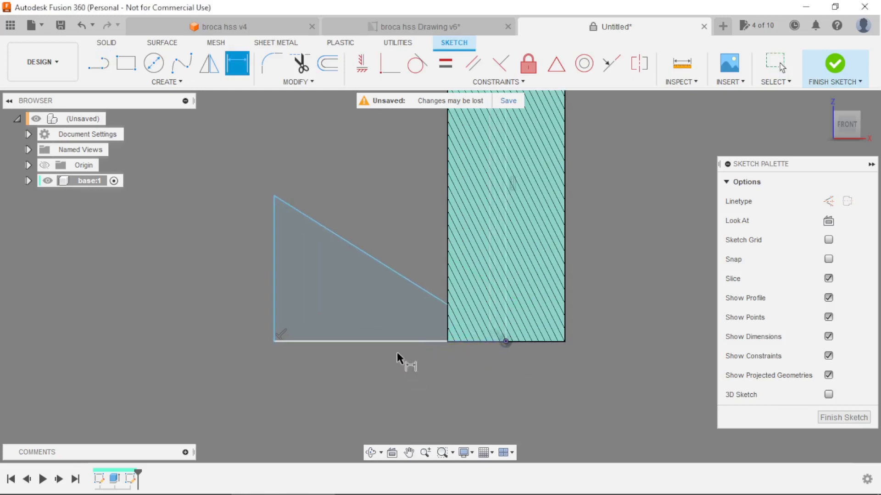
{"action": "left_click", "coordinate": [396, 342]}
{"action": "left_click", "coordinate": [407, 397]}
{"action": "type", "text": "6"}
{"action": "key", "text": "Return"}
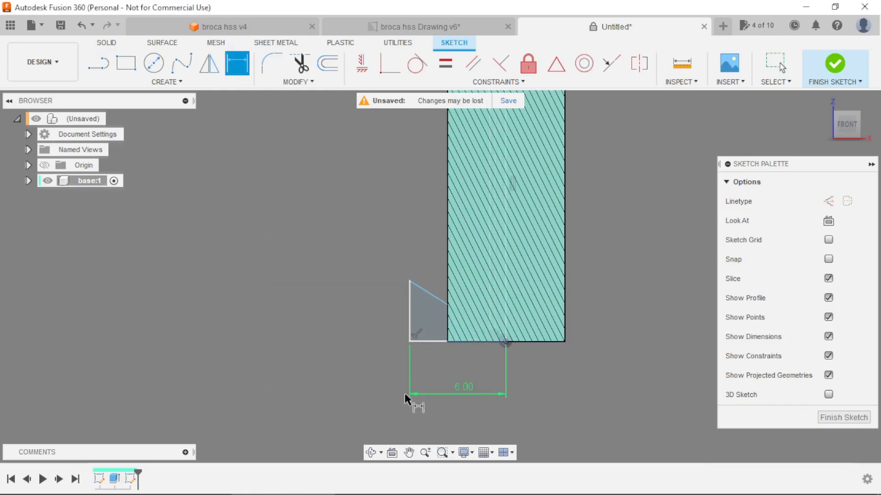
- Set the angle between the lower triangle's diagonal and its horizontal line to 18 degrees
{"action": "scroll", "coordinate": [426, 353], "scroll_direction": "up", "scroll_amount": 3}
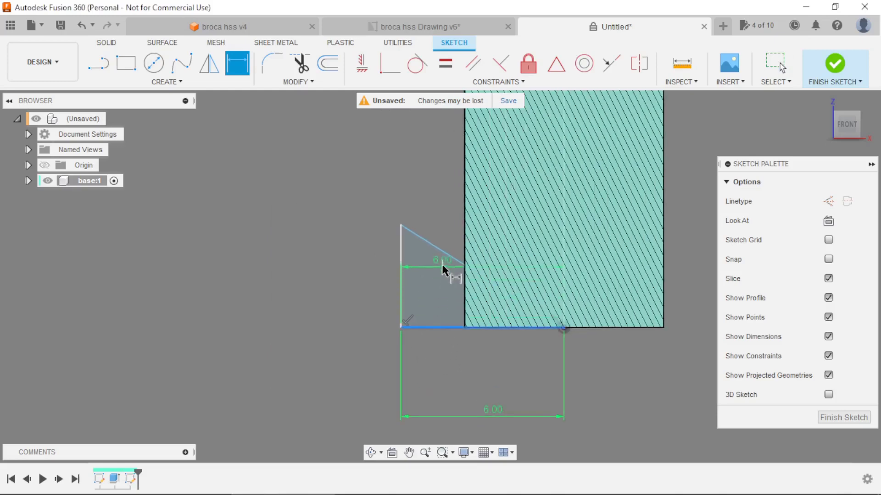
{"action": "left_click", "coordinate": [443, 254]}
{"action": "left_click", "coordinate": [312, 253]}
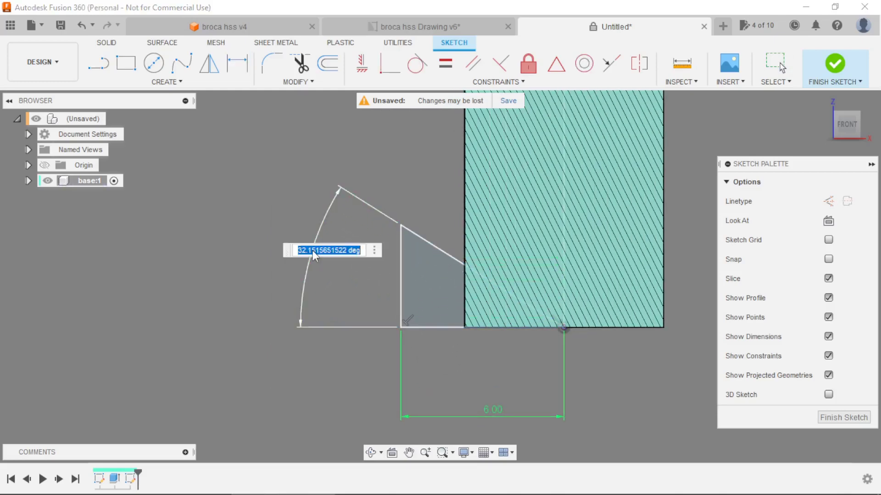
{"action": "key", "text": "Return"}
{"action": "scroll", "coordinate": [324, 261], "scroll_direction": "down", "scroll_amount": 3}
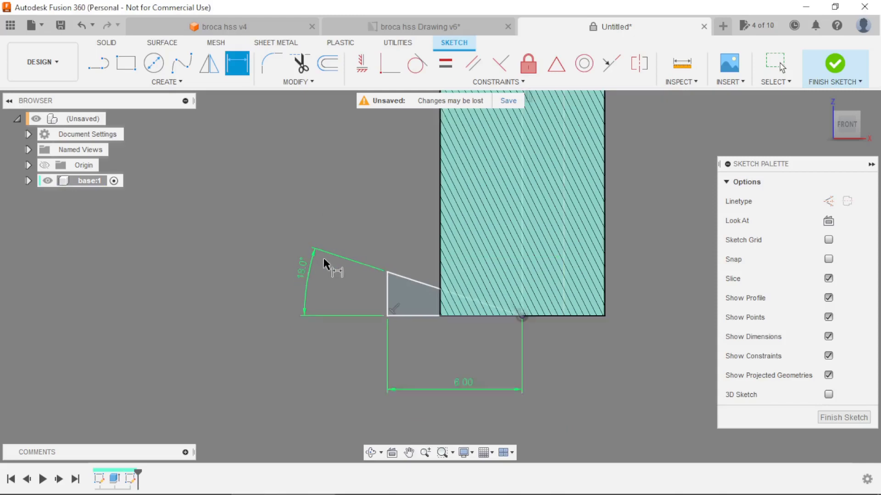
- Convert the lower triangle's diagonal into a construction line
{"action": "scroll", "coordinate": [474, 278], "scroll_direction": "up", "scroll_amount": 4}
{"action": "key", "text": "Escape"}
{"action": "left_click", "coordinate": [345, 280]}
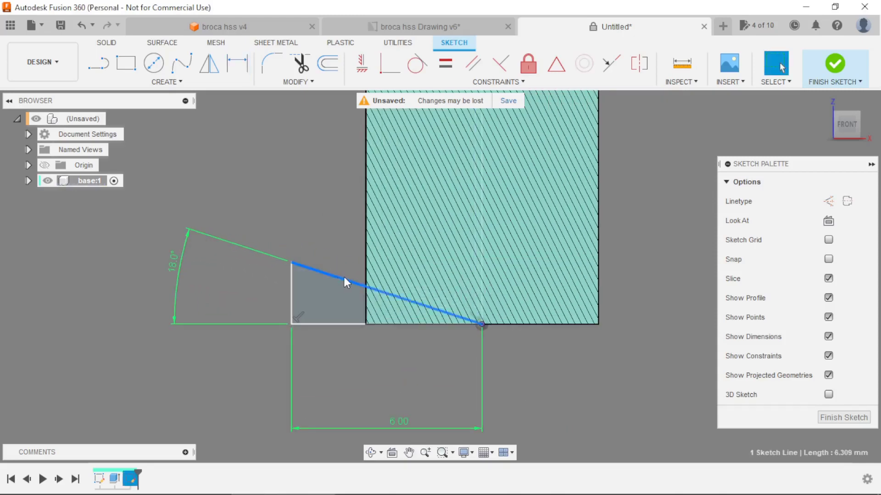
{"action": "left_click", "coordinate": [828, 202]}
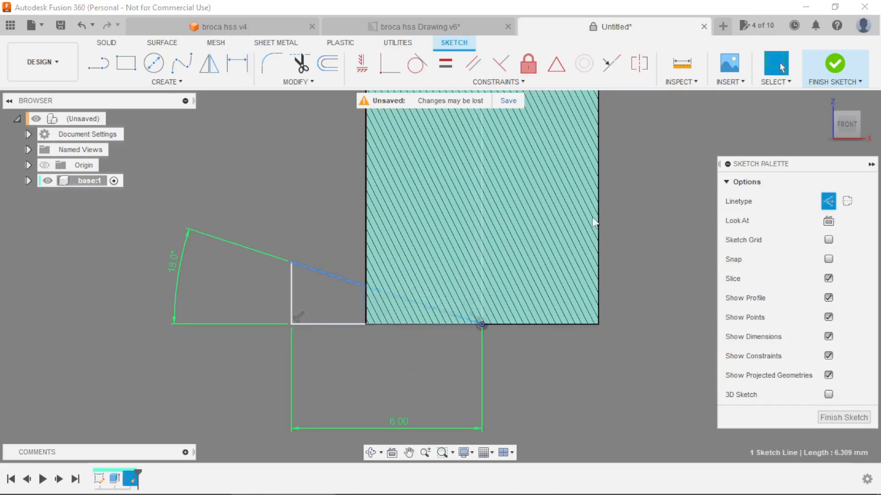
{"action": "left_click", "coordinate": [308, 204]}
- Draw a three-point arc below the construction diagonal between its two endpoints, and delete the tangent constraint beside the origin
{"action": "left_click", "coordinate": [154, 80]}
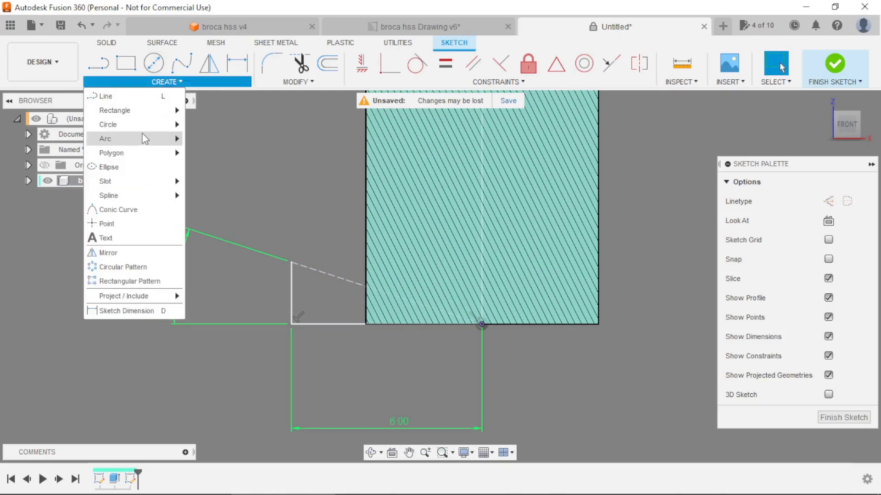
{"action": "left_click", "coordinate": [229, 167]}
{"action": "left_click", "coordinate": [291, 264]}
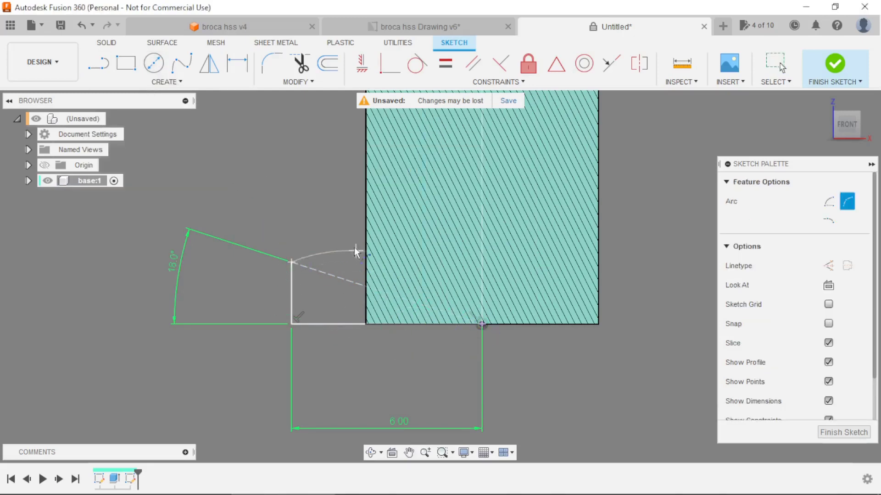
{"action": "left_click", "coordinate": [340, 289]}
{"action": "key", "text": "Escape"}
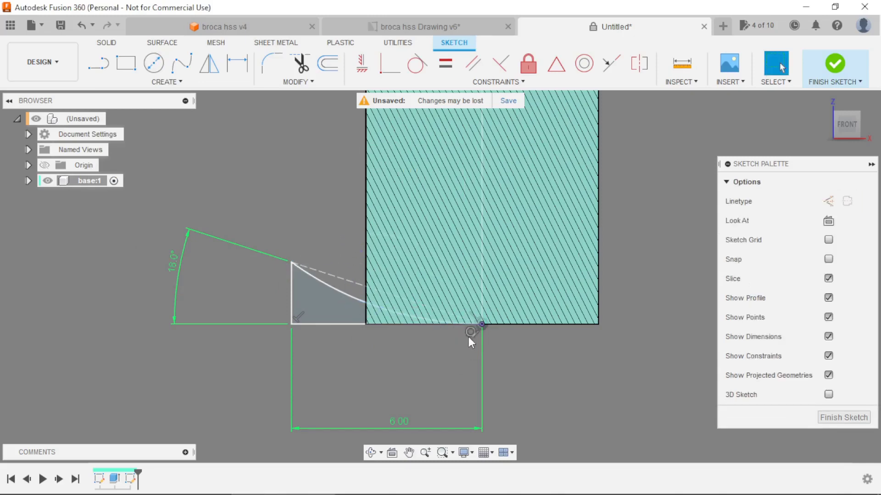
{"action": "right_click", "coordinate": [473, 337]}
{"action": "left_click", "coordinate": [444, 321]}
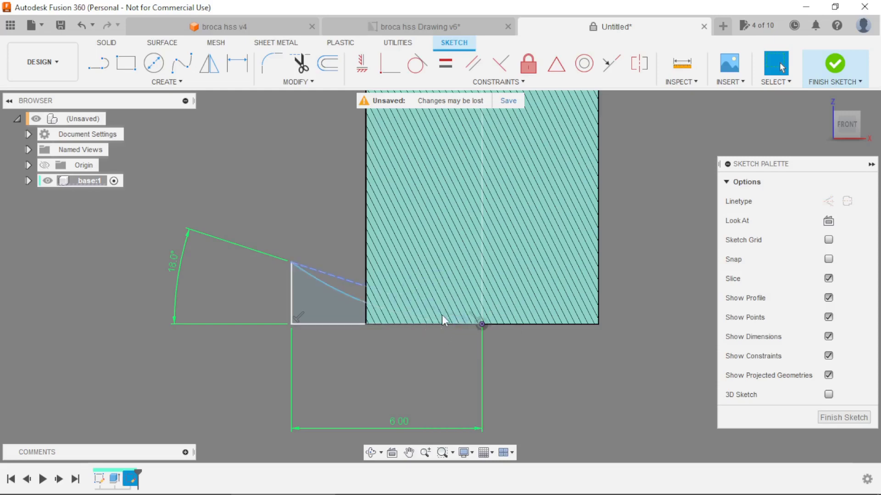
- Set the radius of the arc at the bar's lower end to 20 mm
{"action": "left_click", "coordinate": [347, 292]}
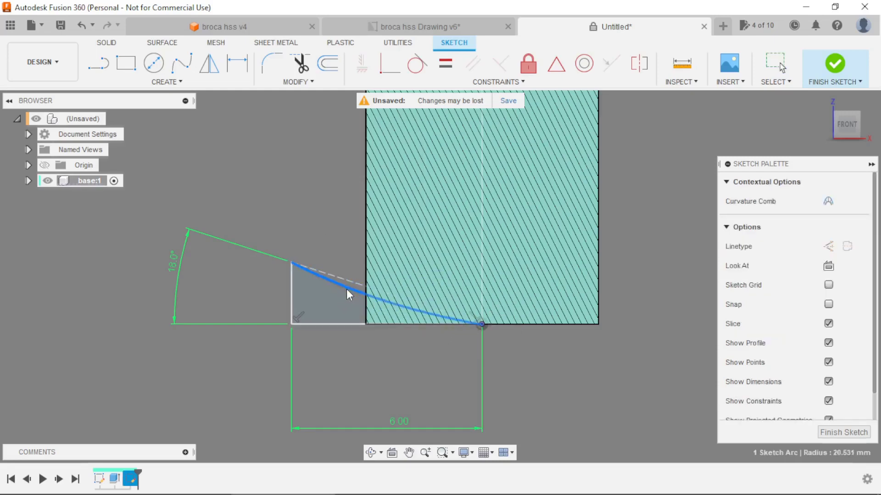
{"action": "left_click", "coordinate": [325, 227]}
{"action": "left_click", "coordinate": [349, 290]}
{"action": "left_click", "coordinate": [340, 229]}
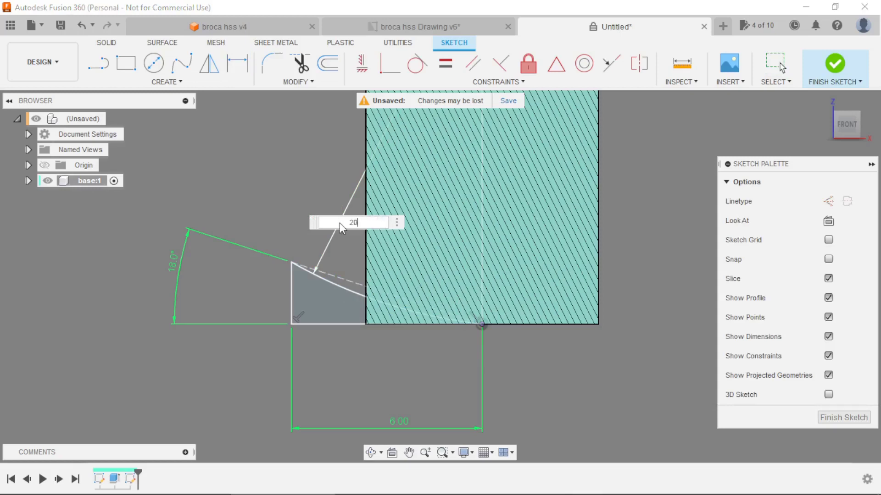
{"action": "type", "text": "20"}
{"action": "key", "text": "Return"}
{"action": "scroll", "coordinate": [364, 301], "scroll_direction": "up", "scroll_amount": 2}
{"action": "key", "text": "Escape"}
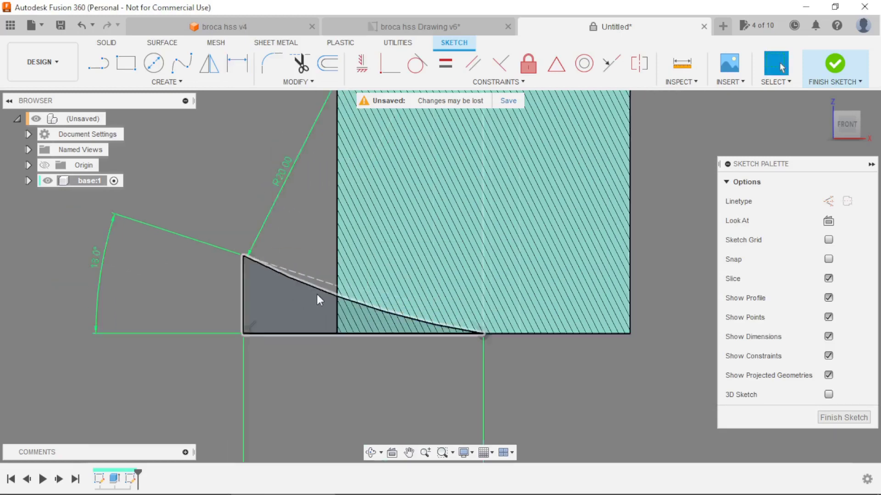
- Draw a 3 mm diameter circle beside the bar, above the lower arc profile
{"action": "scroll", "coordinate": [320, 300], "scroll_direction": "down", "scroll_amount": 5}
{"action": "scroll", "coordinate": [330, 225], "scroll_direction": "down", "scroll_amount": 3}
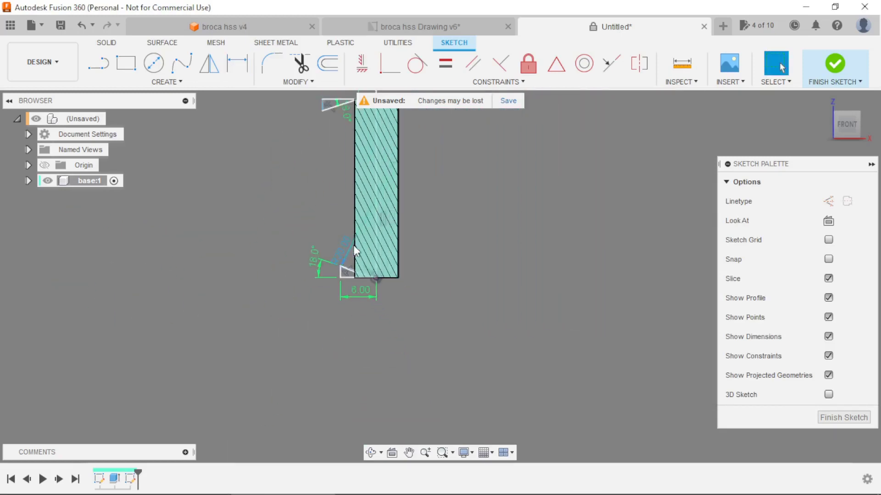
{"action": "scroll", "coordinate": [339, 232], "scroll_direction": "up", "scroll_amount": 4}
{"action": "left_click", "coordinate": [153, 63]}
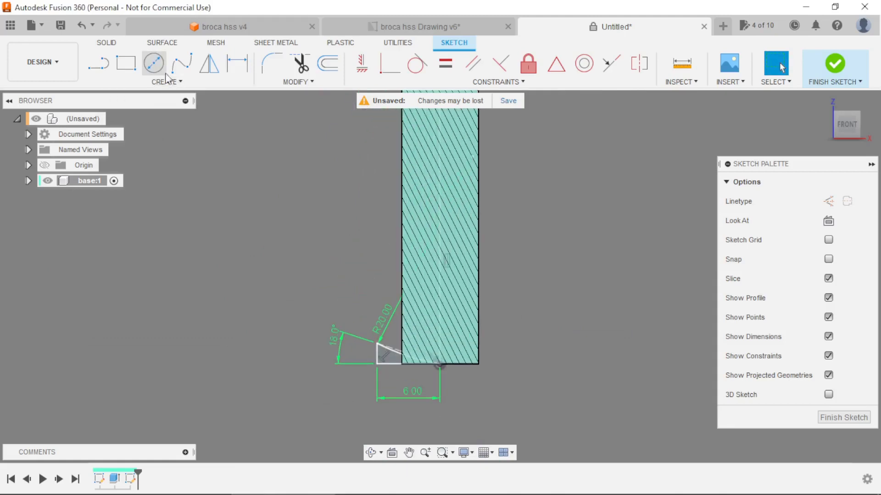
{"action": "left_click", "coordinate": [366, 265]}
{"action": "key", "text": "Escape"}
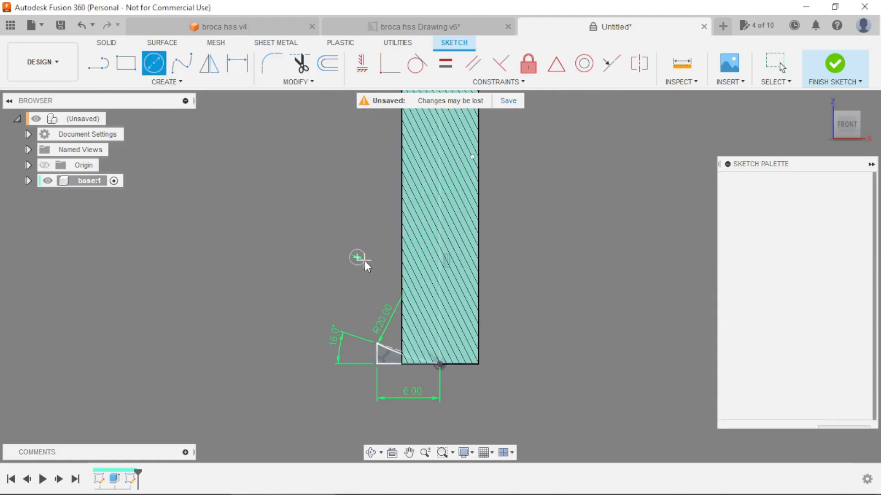
- Set the horizontal distance between the circle's centre and the origin to 4 mm
{"action": "left_click", "coordinate": [237, 63]}
{"action": "left_click", "coordinate": [358, 262]}
{"action": "left_click", "coordinate": [439, 364]}
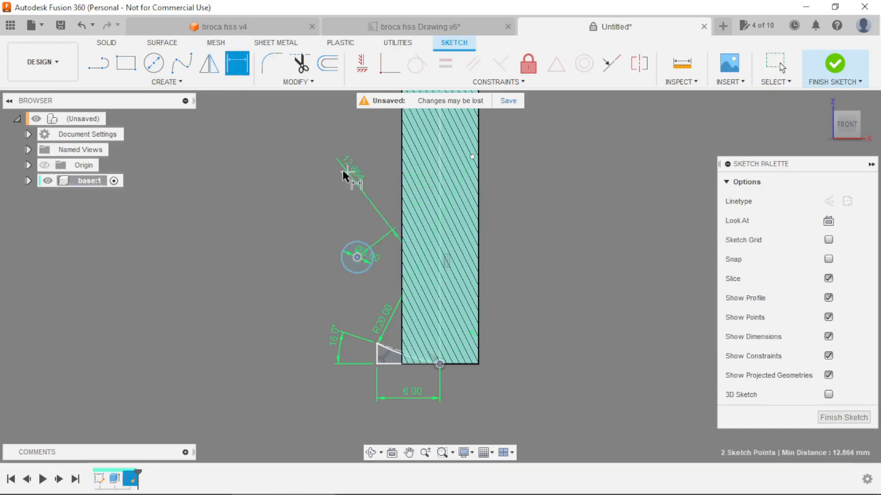
{"action": "left_click", "coordinate": [361, 156]}
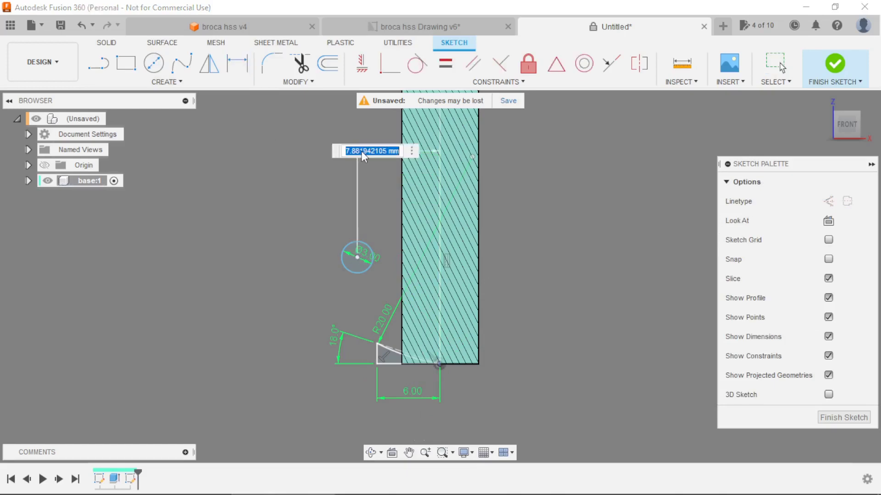
{"action": "type", "text": "4"}
{"action": "key", "text": "Return"}
{"action": "scroll", "coordinate": [398, 264], "scroll_direction": "up", "scroll_amount": 3}
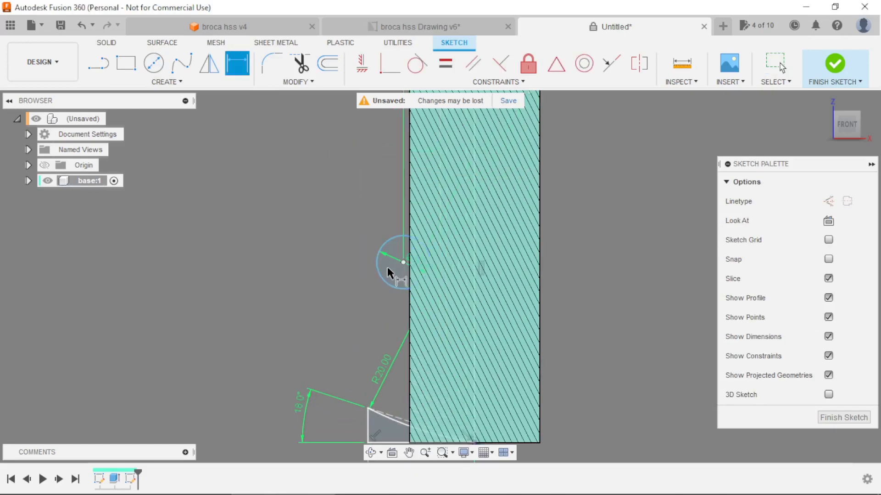
- Set the vertical distance from the diagonal's endpoint at the bar's upper edge to the circle's centre to 20 mm, and finish the sketch
{"action": "scroll", "coordinate": [399, 266], "scroll_direction": "down", "scroll_amount": 5}
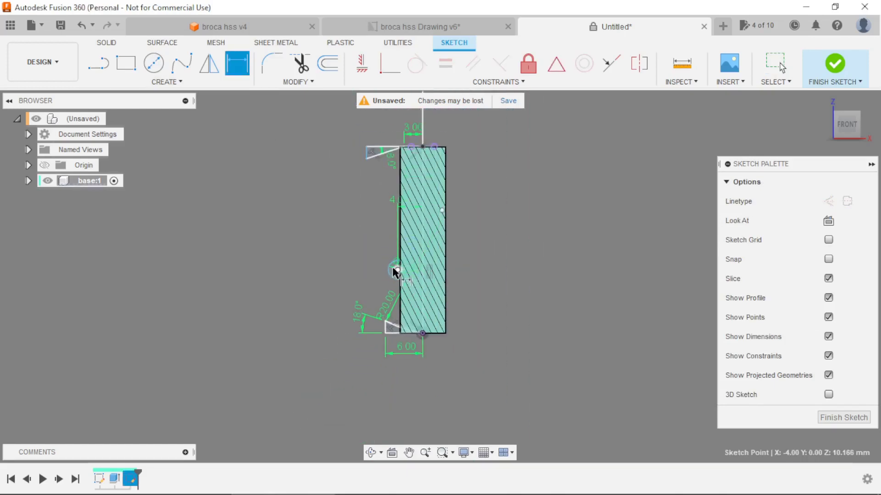
{"action": "scroll", "coordinate": [392, 174], "scroll_direction": "up", "scroll_amount": 2}
{"action": "scroll", "coordinate": [394, 174], "scroll_direction": "up", "scroll_amount": 1}
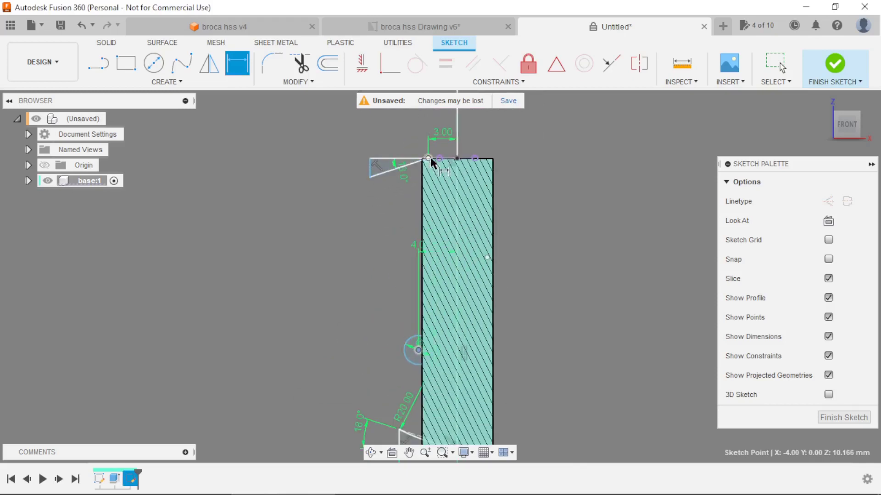
{"action": "scroll", "coordinate": [431, 161], "scroll_direction": "up", "scroll_amount": 2}
{"action": "left_click", "coordinate": [431, 167], "text": "ctrl"}
{"action": "scroll", "coordinate": [430, 172], "scroll_direction": "down", "scroll_amount": 3}
{"action": "left_click", "coordinate": [311, 242]}
{"action": "type", "text": "2"}
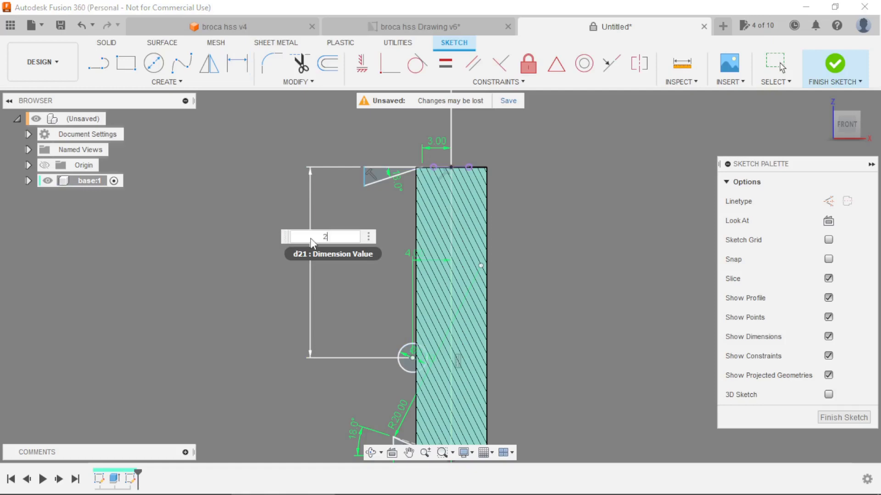
{"action": "type", "text": "0"}
{"action": "key", "text": "Return"}
{"action": "scroll", "coordinate": [311, 242], "scroll_direction": "down", "scroll_amount": 2}
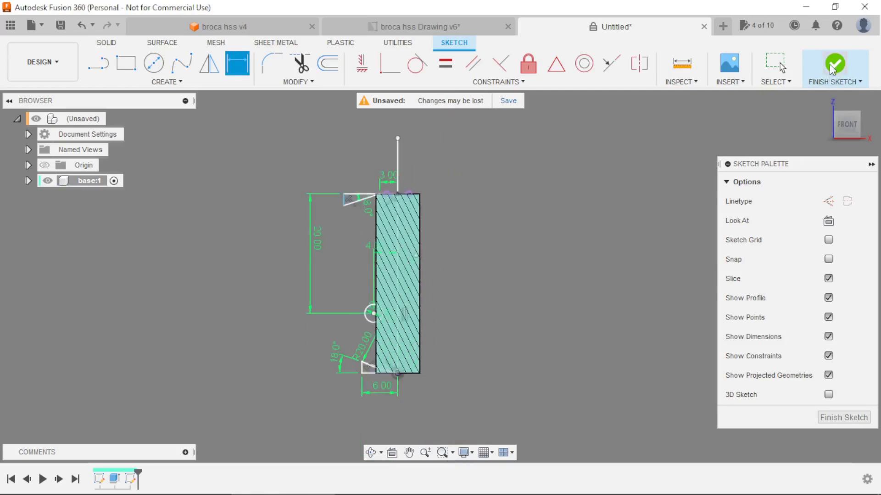
{"action": "left_click", "coordinate": [832, 73]}
- Revolve-cut both end profiles and the circle 360 degrees around the vertical Z axis, and hide the origin planes
{"action": "left_click", "coordinate": [153, 63]}
{"action": "left_click", "coordinate": [337, 187]}
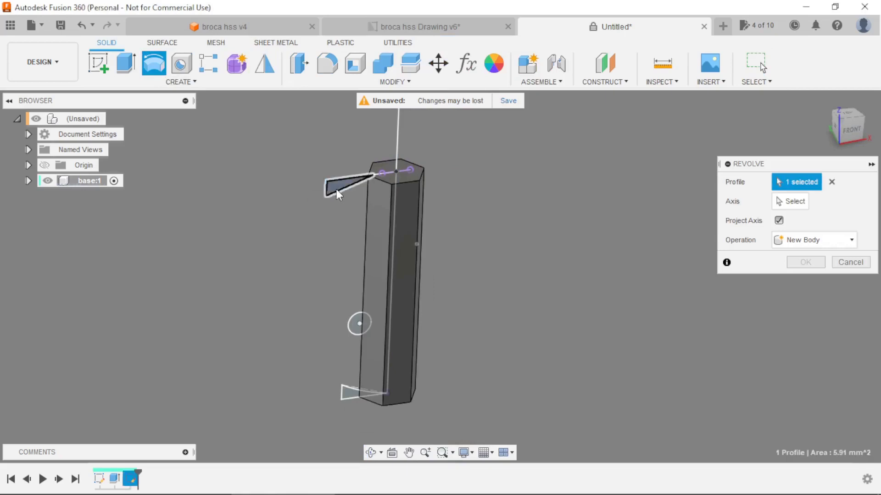
{"action": "left_click", "coordinate": [349, 393]}
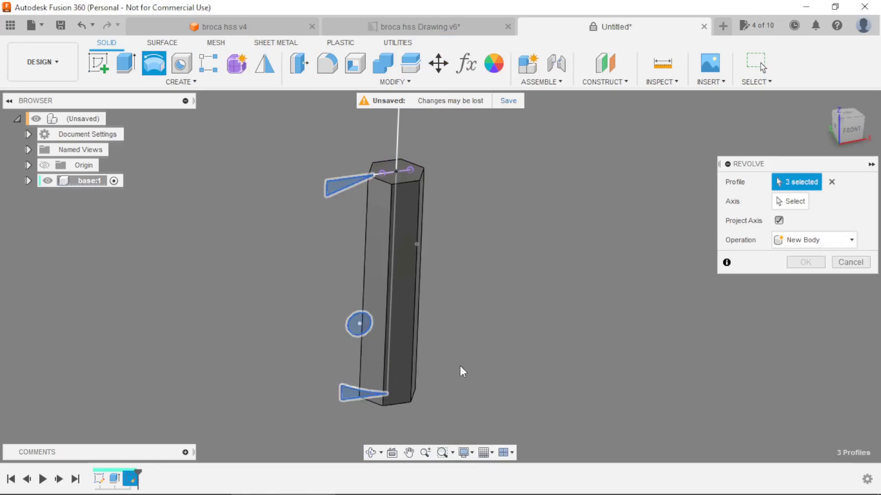
{"action": "left_click", "coordinate": [785, 202]}
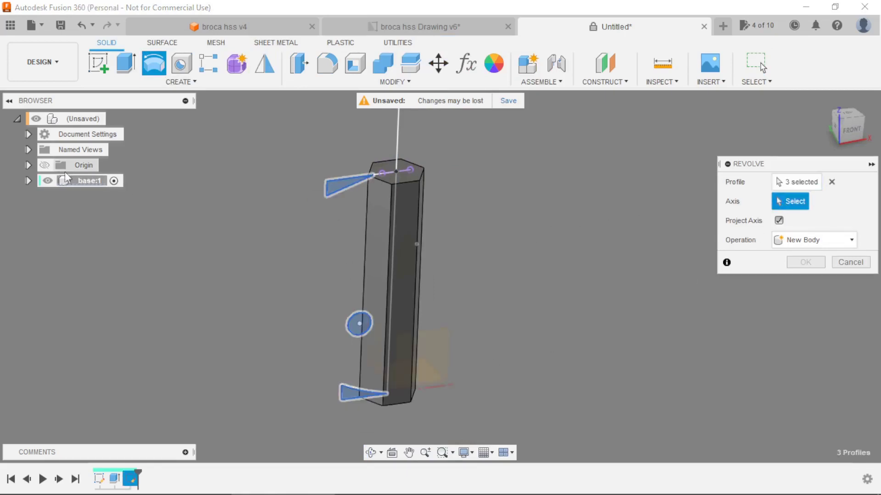
{"action": "scroll", "coordinate": [317, 306], "scroll_direction": "down", "scroll_amount": 10}
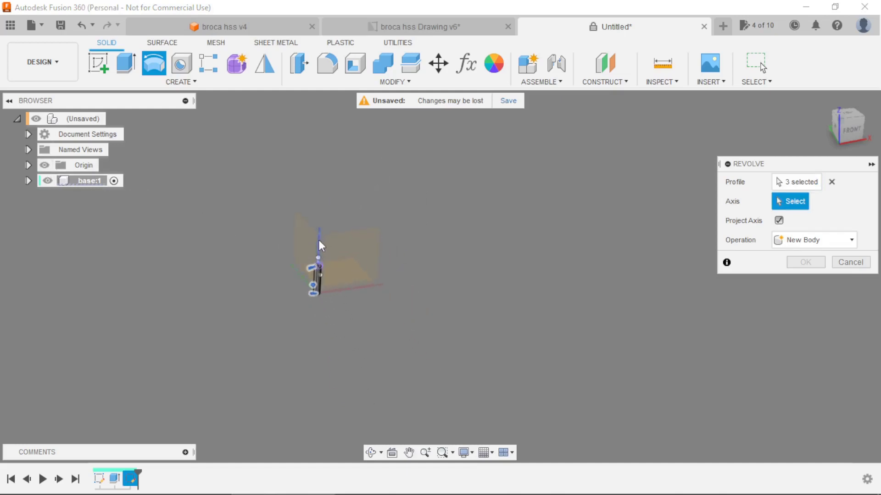
{"action": "left_click", "coordinate": [318, 240]}
{"action": "scroll", "coordinate": [306, 305], "scroll_direction": "up", "scroll_amount": 8}
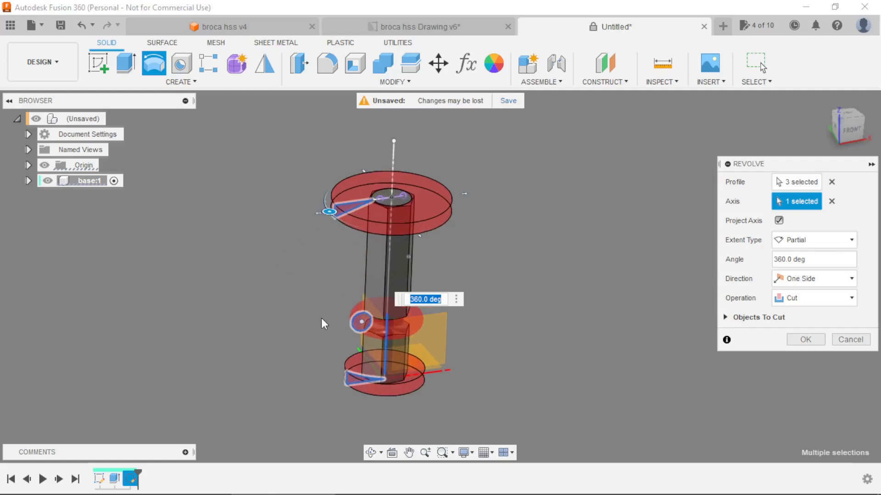
{"action": "left_click", "coordinate": [805, 339]}
{"action": "middle_click_drag", "start_coordinate": [493, 301], "coordinate": [465, 309], "text": "shift"}
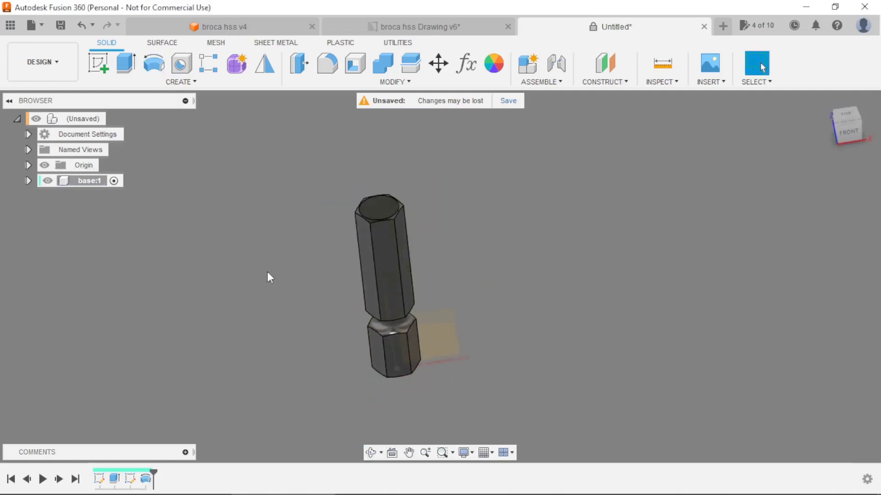
{"action": "left_click", "coordinate": [45, 166]}
- Activate the top-level assembly and create a new internal standard component named drill
{"action": "left_click", "coordinate": [115, 118]}
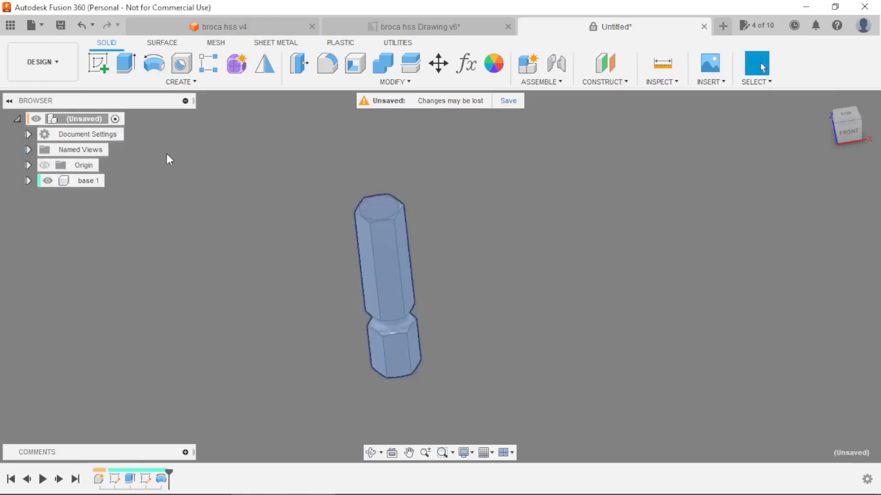
{"action": "left_click", "coordinate": [536, 67]}
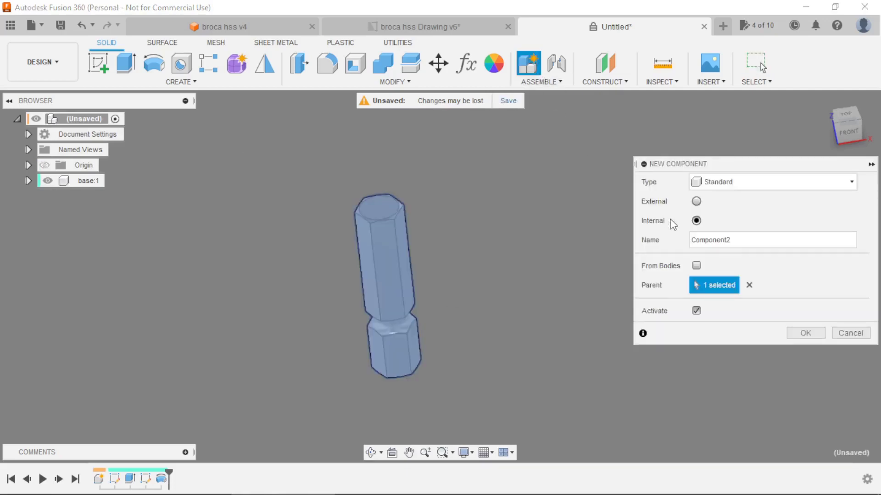
{"action": "left_click", "coordinate": [743, 240]}
{"action": "key", "text": "Return"}
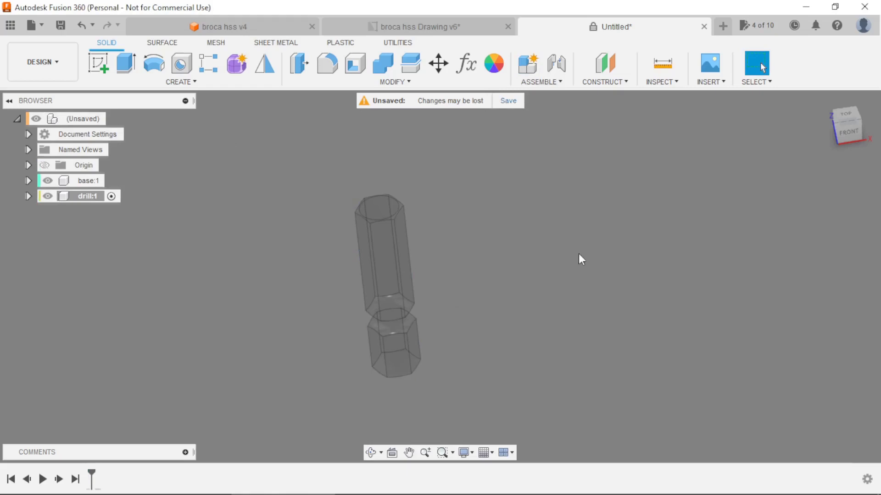
- Sketch a 6 mm diameter circle centred on the shank's upper end face and finish the sketch
{"action": "left_click", "coordinate": [100, 68]}
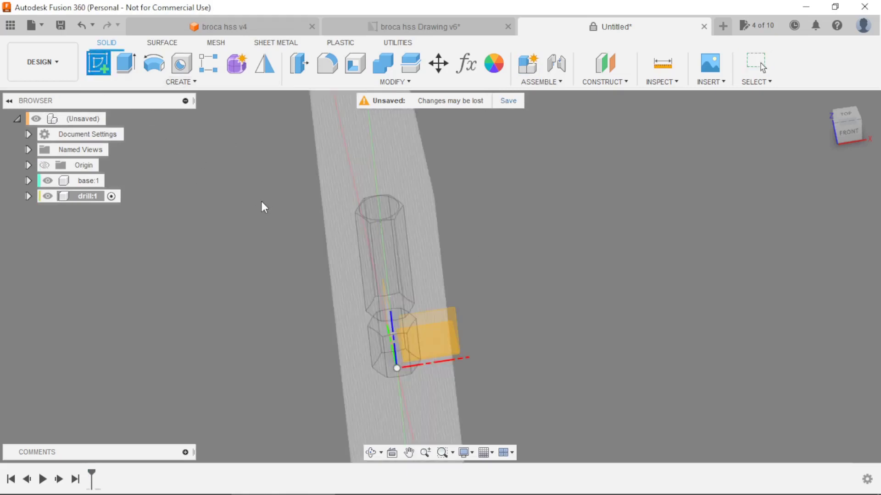
{"action": "left_click", "coordinate": [370, 211]}
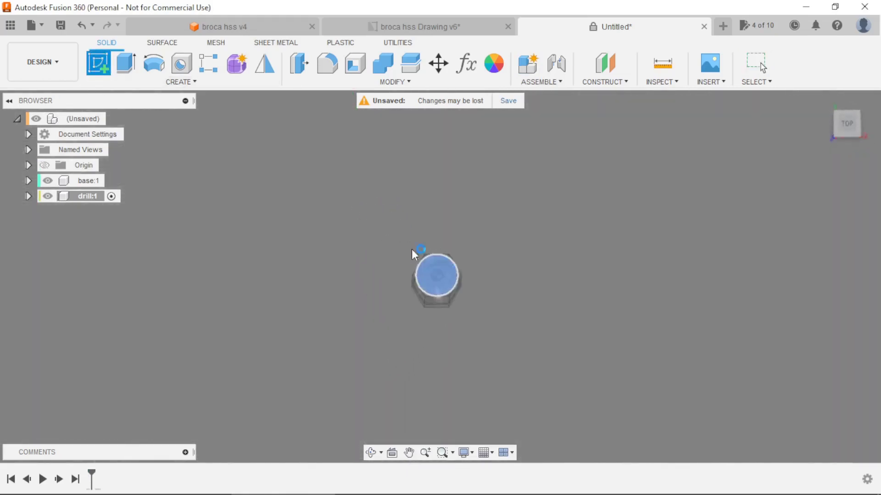
{"action": "scroll", "coordinate": [464, 255], "scroll_direction": "up", "scroll_amount": 3}
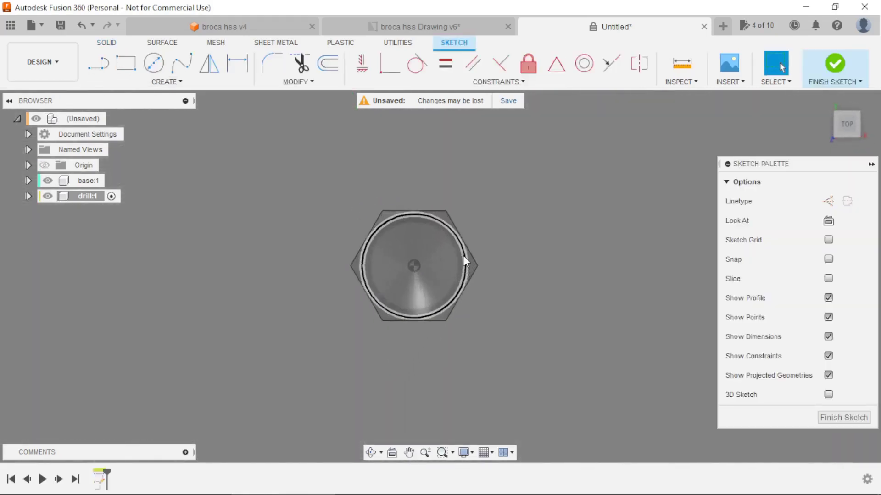
{"action": "left_click", "coordinate": [154, 63]}
{"action": "left_click", "coordinate": [414, 265]}
{"action": "scroll", "coordinate": [448, 277], "scroll_direction": "up", "scroll_amount": 2}
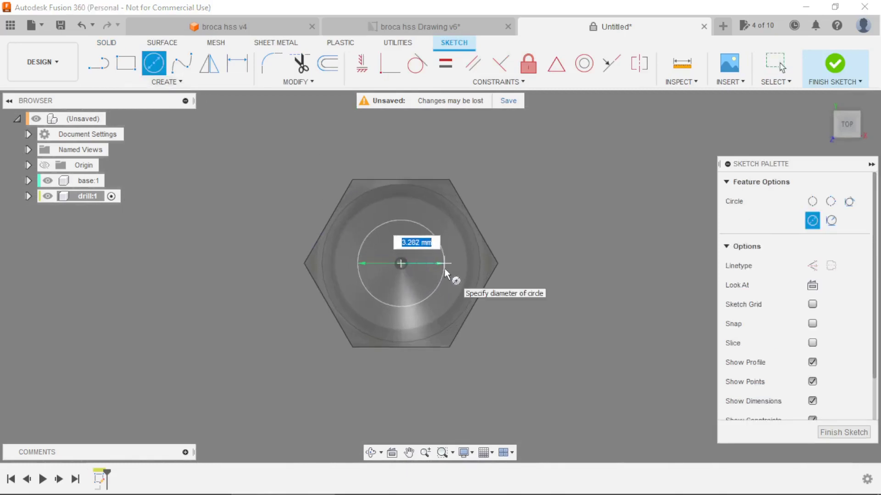
{"action": "type", "text": "6"}
{"action": "key", "text": "Return"}
{"action": "scroll", "coordinate": [428, 244], "scroll_direction": "up", "scroll_amount": 2}
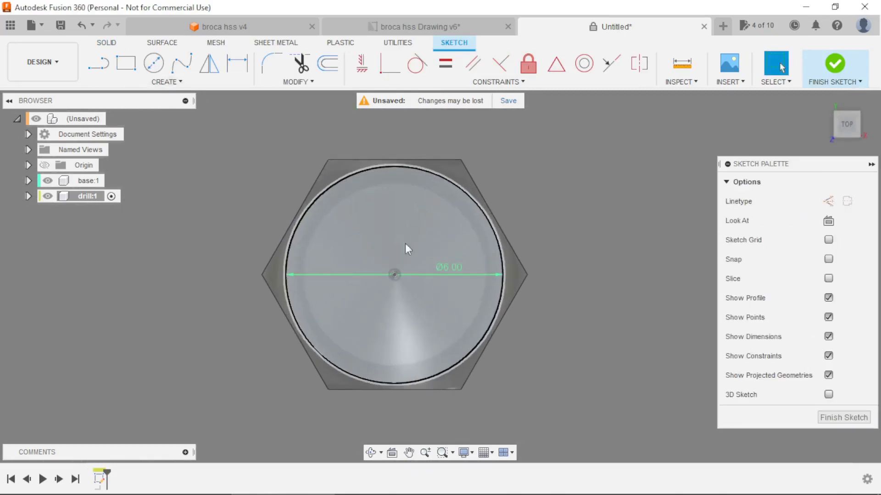
{"action": "left_click", "coordinate": [835, 64]}
- Look up the plain section's length in the technical drawing and extrude the circle 40 mm as a new body
{"action": "scroll", "coordinate": [546, 194], "scroll_direction": "down", "scroll_amount": 2}
{"action": "scroll", "coordinate": [602, 240], "scroll_direction": "down", "scroll_amount": 4}
{"action": "middle_click_drag", "start_coordinate": [616, 247], "coordinate": [626, 166], "text": "shift"}
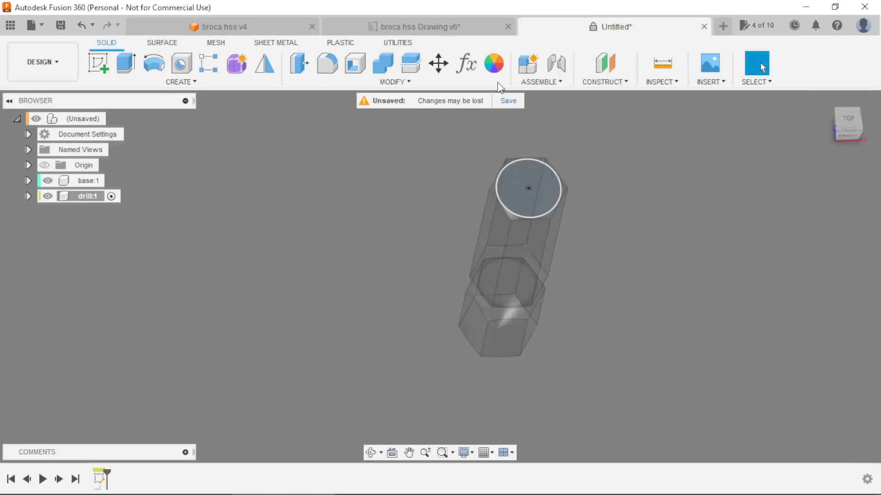
{"action": "left_click", "coordinate": [439, 29]}
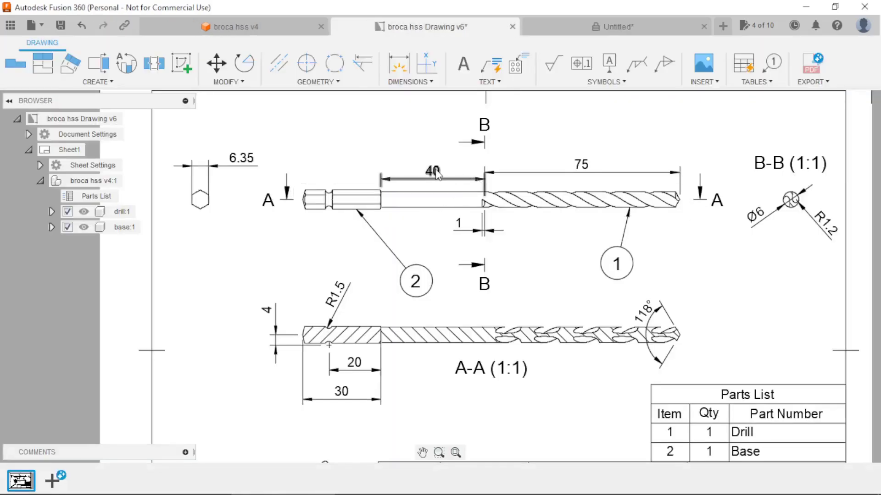
{"action": "left_click", "coordinate": [614, 27]}
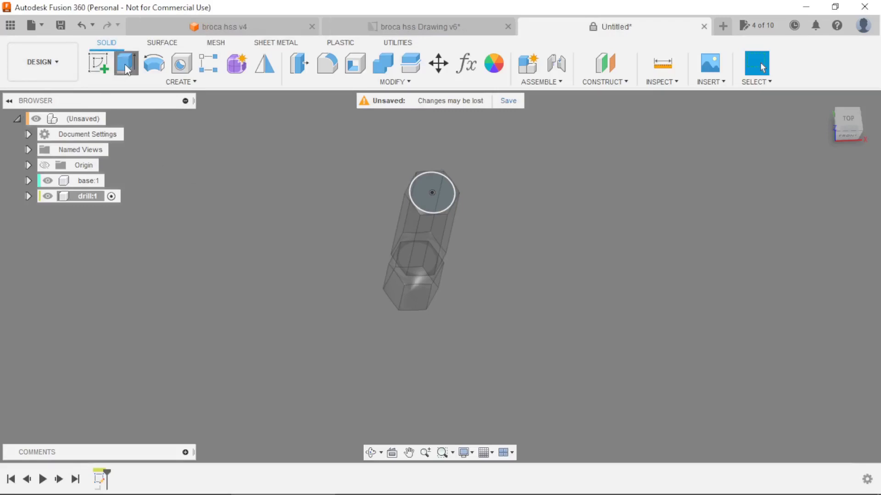
{"action": "left_click", "coordinate": [126, 69]}
{"action": "type", "text": "40"}
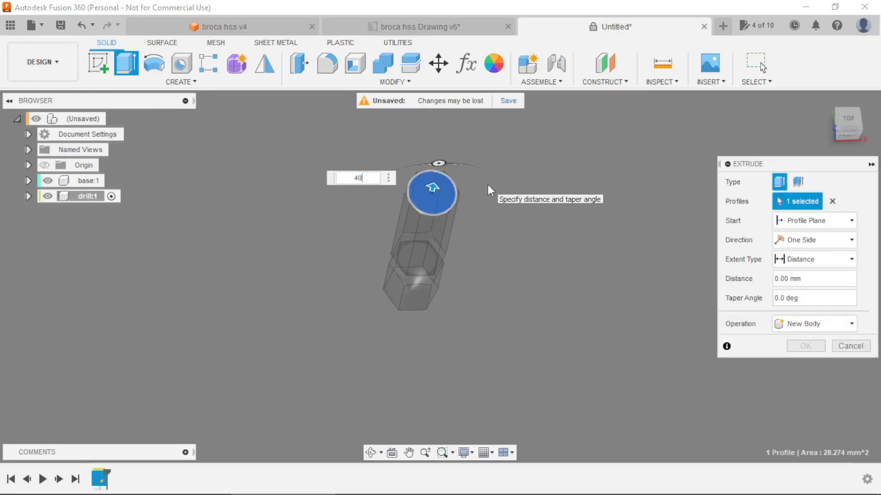
{"action": "key", "text": "Return"}
- Start a sketch on the drill's upper end face and draw two separate circles inside it, the first about 1.5 mm in diameter
{"action": "scroll", "coordinate": [399, 318], "scroll_direction": "down", "scroll_amount": 5}
{"action": "scroll", "coordinate": [420, 210], "scroll_direction": "up", "scroll_amount": 5}
{"action": "left_click", "coordinate": [93, 69]}
{"action": "left_click", "coordinate": [378, 193]}
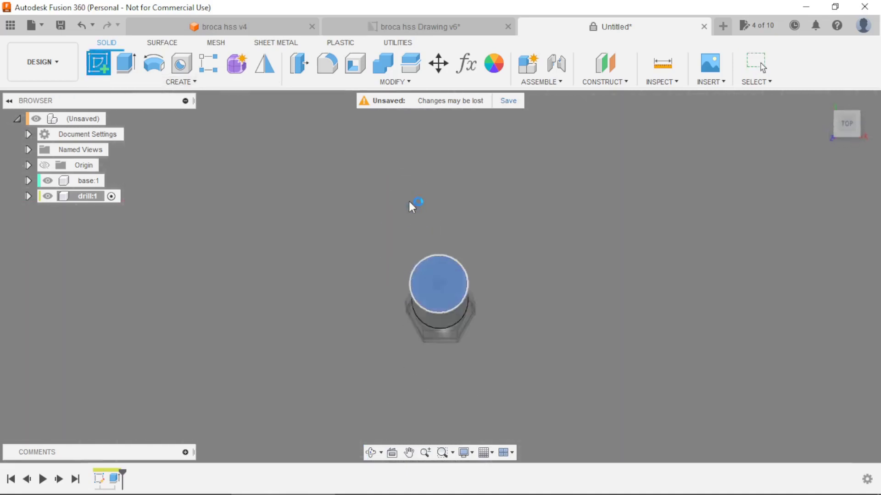
{"action": "scroll", "coordinate": [450, 295], "scroll_direction": "up", "scroll_amount": 4}
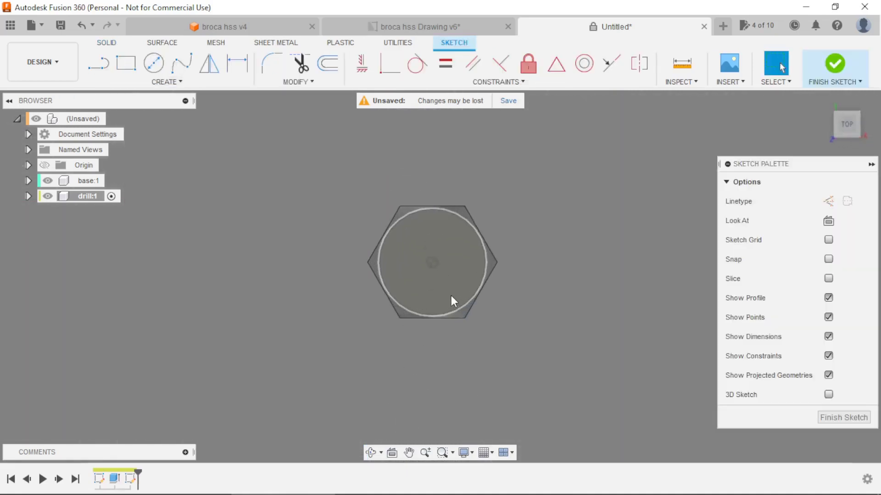
{"action": "left_click", "coordinate": [164, 70]}
{"action": "scroll", "coordinate": [382, 255], "scroll_direction": "up", "scroll_amount": 3}
{"action": "left_click", "coordinate": [369, 283]}
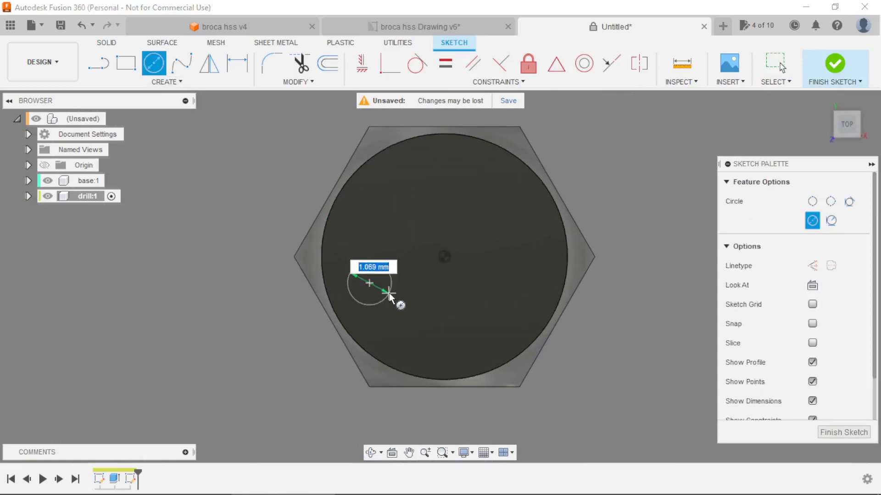
{"action": "left_click", "coordinate": [397, 301]}
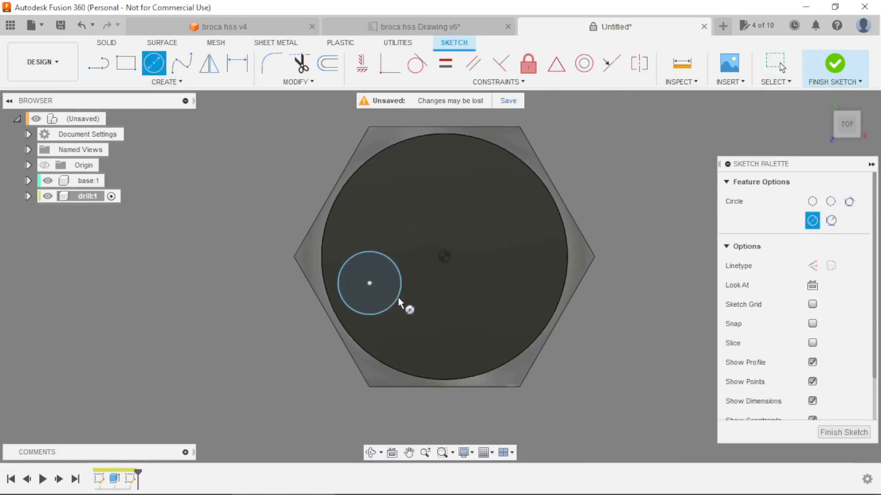
{"action": "left_click", "coordinate": [506, 200]}
{"action": "left_click", "coordinate": [534, 208]}
{"action": "scroll", "coordinate": [515, 239], "scroll_direction": "up", "scroll_amount": 2}
{"action": "key", "text": "Escape"}
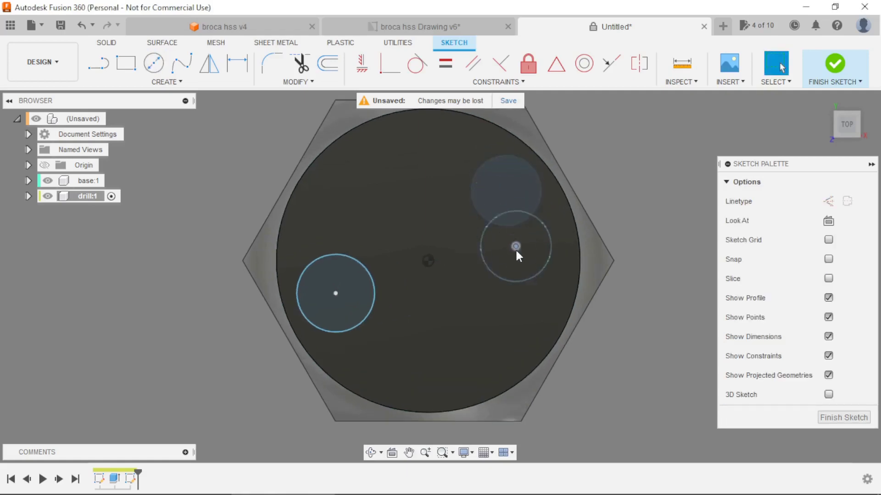
- Reposition both small circles on opposite sides and constrain their centres horizontally to the drill's centre
{"action": "left_click_drag", "start_coordinate": [514, 240], "coordinate": [517, 262]}
{"action": "left_click_drag", "start_coordinate": [334, 293], "coordinate": [328, 280]}
{"action": "left_click", "coordinate": [362, 63]}
{"action": "left_click", "coordinate": [328, 279]}
{"action": "left_click", "coordinate": [428, 261]}
{"action": "left_click", "coordinate": [510, 259]}
{"action": "left_click", "coordinate": [429, 260]}
{"action": "key", "text": "Escape"}
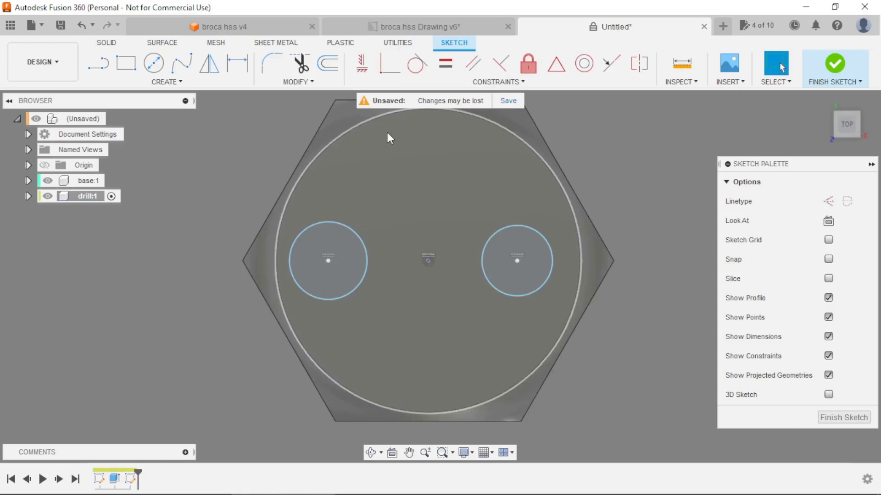
- Make both small circles tangent to the drill's outer circular edge
{"action": "left_click", "coordinate": [342, 231]}
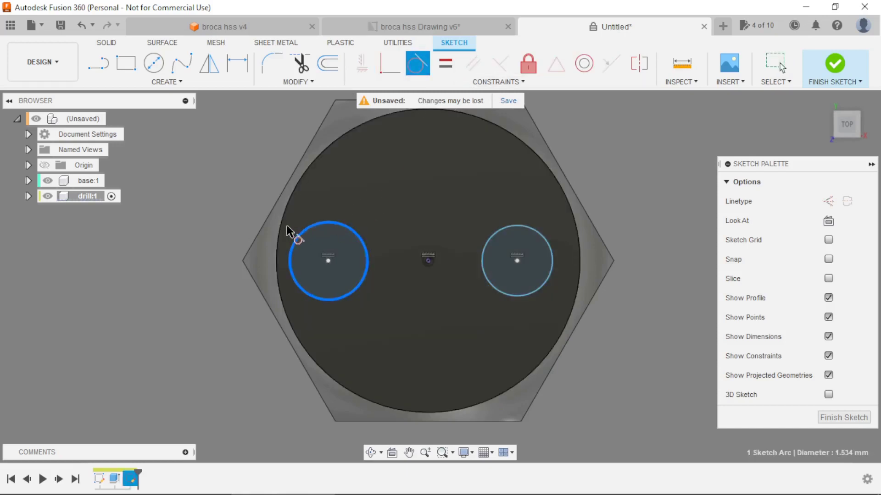
{"action": "left_click", "coordinate": [291, 236]}
{"action": "left_click", "coordinate": [488, 269]}
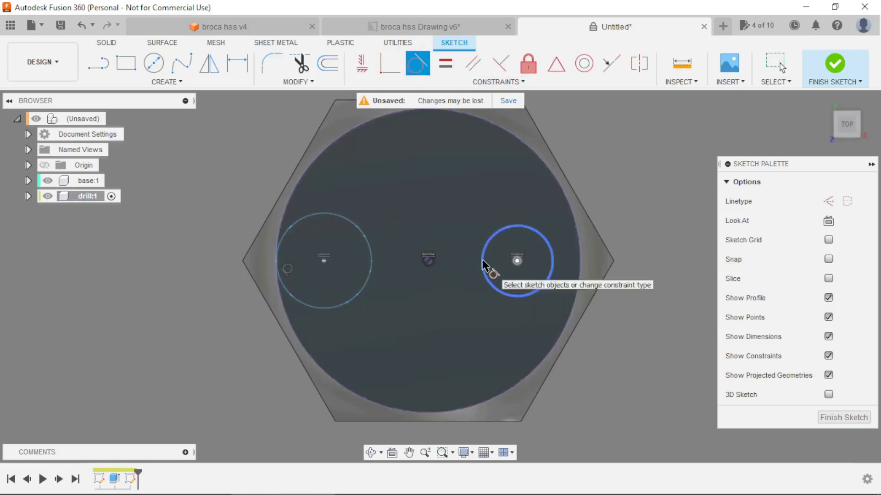
{"action": "left_click", "coordinate": [579, 242]}
{"action": "key", "text": "Escape"}
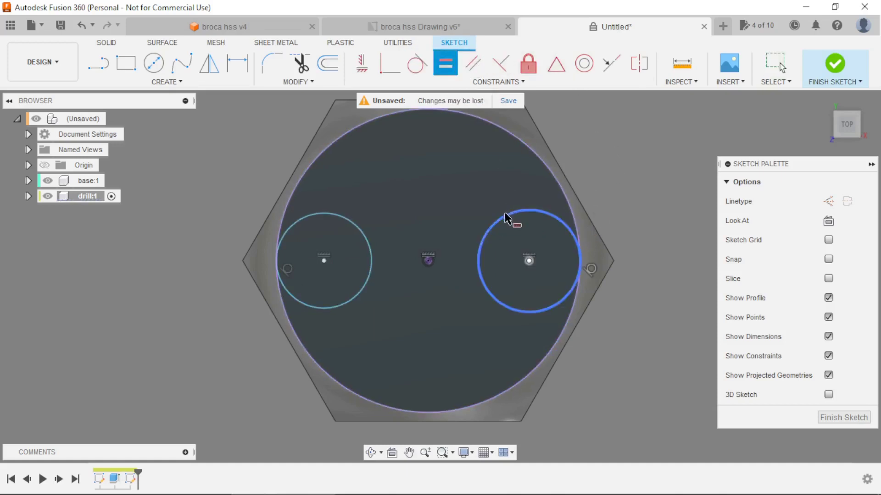
- Constrain the two small circles to equal size
{"action": "left_click", "coordinate": [505, 215]}
{"action": "left_click", "coordinate": [356, 228]}
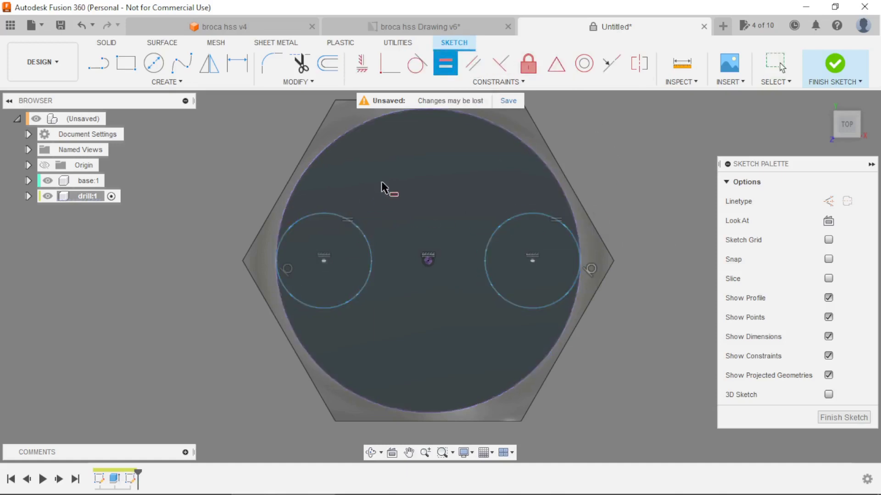
{"action": "key", "text": "Escape"}
- Set the diameter of one of the two equal circles to 2.5 mm
{"action": "key", "text": "d"}
{"action": "left_click", "coordinate": [356, 301]}
{"action": "left_click", "coordinate": [206, 369]}
{"action": "type", "text": "2.5"}
{"action": "key", "text": "Return"}
{"action": "scroll", "coordinate": [297, 273], "scroll_direction": "down", "scroll_amount": 1}
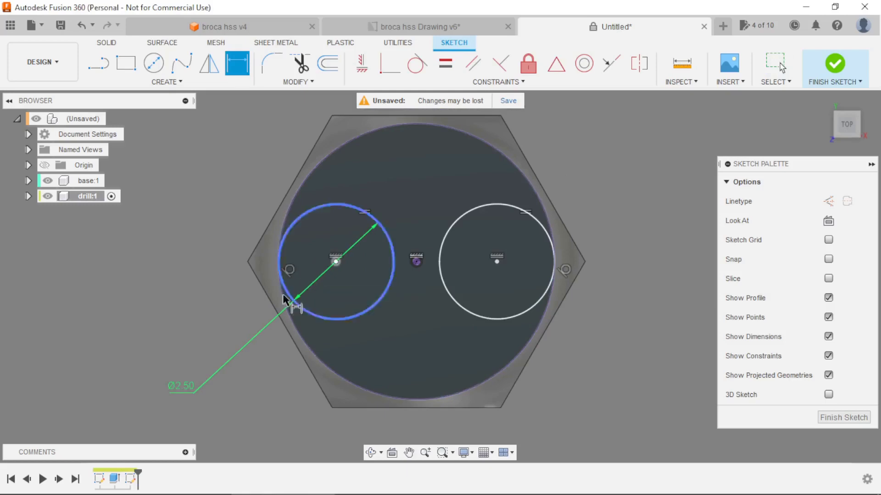
{"action": "key", "text": "Escape"}
{"action": "scroll", "coordinate": [324, 308], "scroll_direction": "down", "scroll_amount": 1}
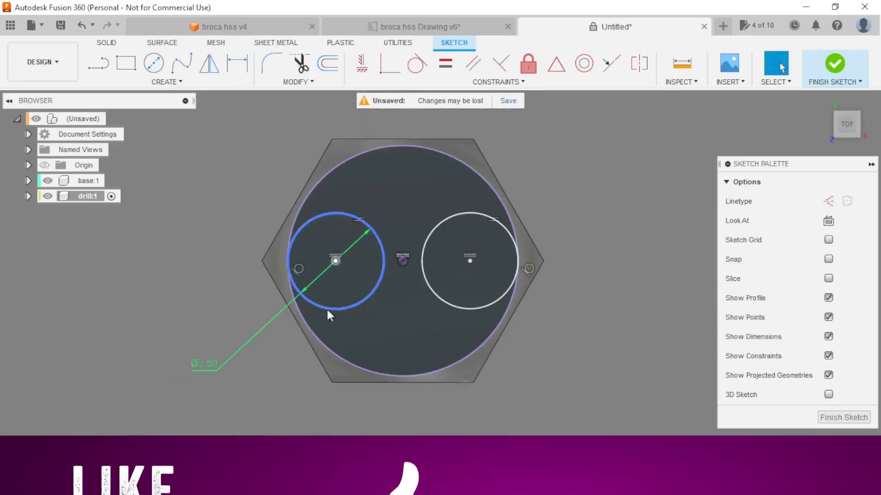
- Draw two parallel vertical lines between the small circles, one on each side of the drill's centre
{"action": "left_click", "coordinate": [107, 67]}
{"action": "scroll", "coordinate": [375, 228], "scroll_direction": "up", "scroll_amount": 2}
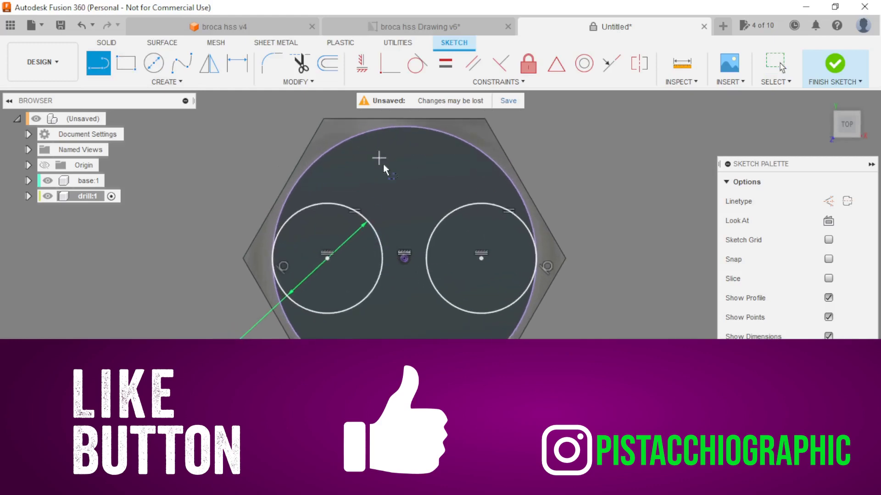
{"action": "scroll", "coordinate": [390, 147], "scroll_direction": "down", "scroll_amount": 1}
{"action": "left_click", "coordinate": [392, 113]}
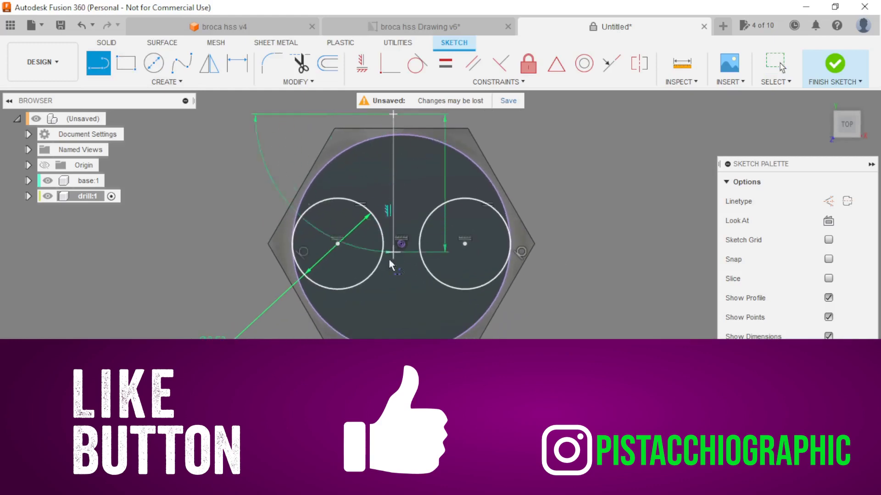
{"action": "left_click", "coordinate": [393, 319]}
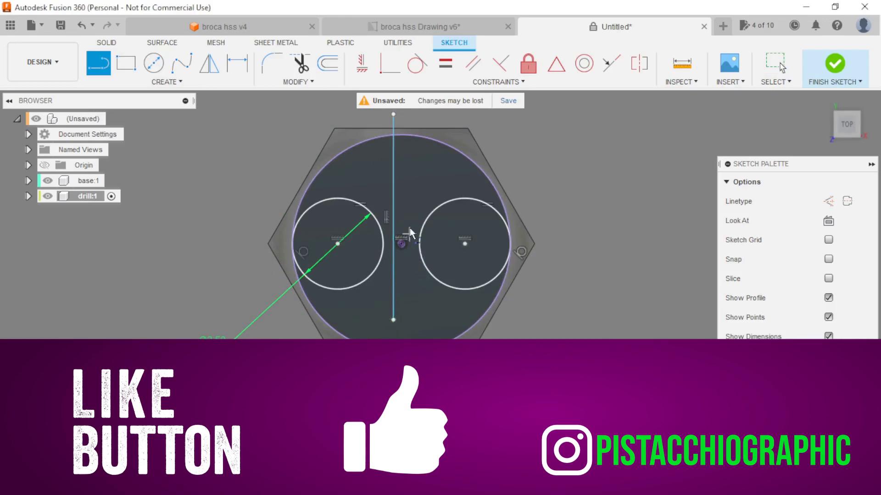
{"action": "left_click", "coordinate": [413, 192]}
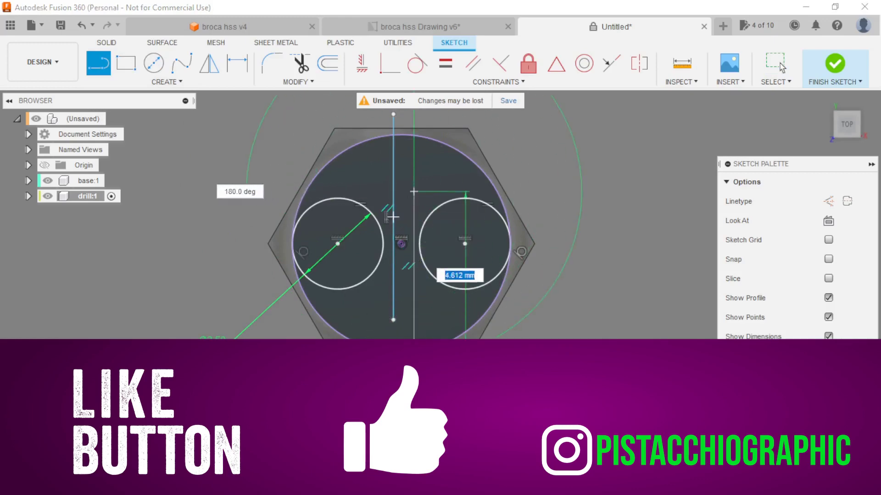
{"action": "left_click", "coordinate": [413, 345]}
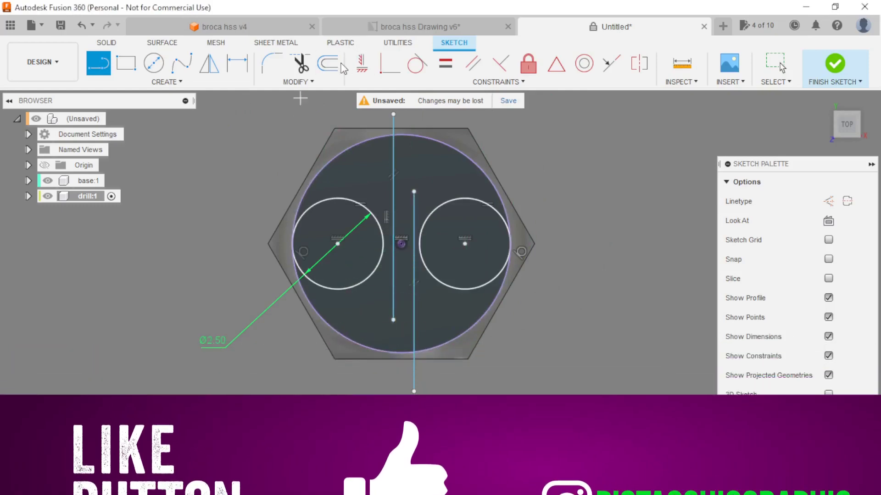
- Make each of the two vertical lines tangent to the inner side of its neighbouring small circle
{"action": "left_click", "coordinate": [416, 63]}
{"action": "left_click", "coordinate": [393, 183]}
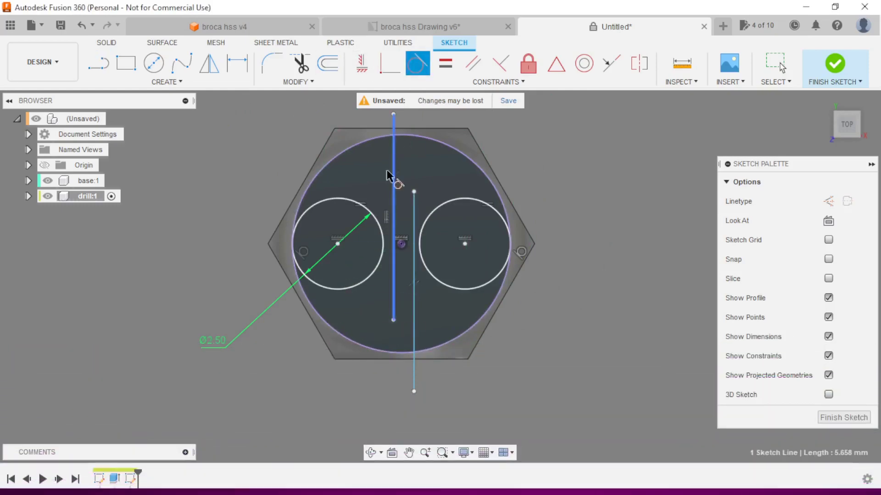
{"action": "left_click", "coordinate": [381, 229]}
{"action": "left_click", "coordinate": [426, 220]}
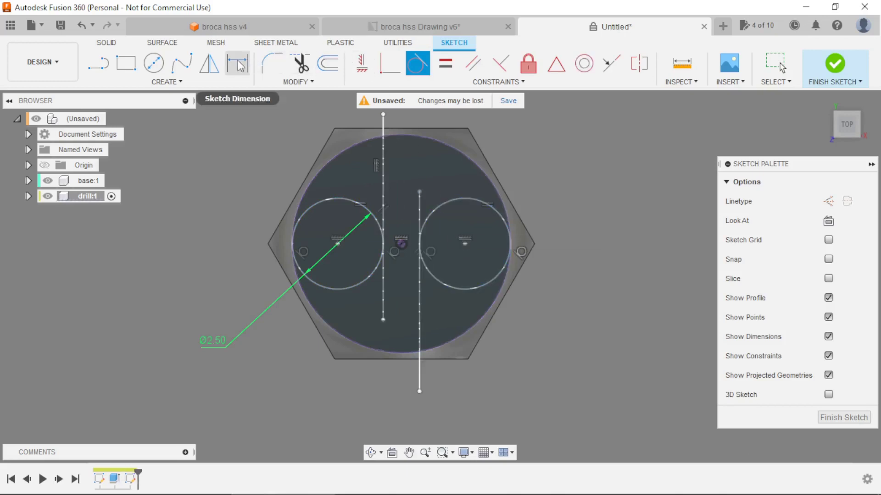
- Trim the left vertical line at the outer circle and its tangent point, and trim away the left small circle's upper half
{"action": "left_click", "coordinate": [301, 64]}
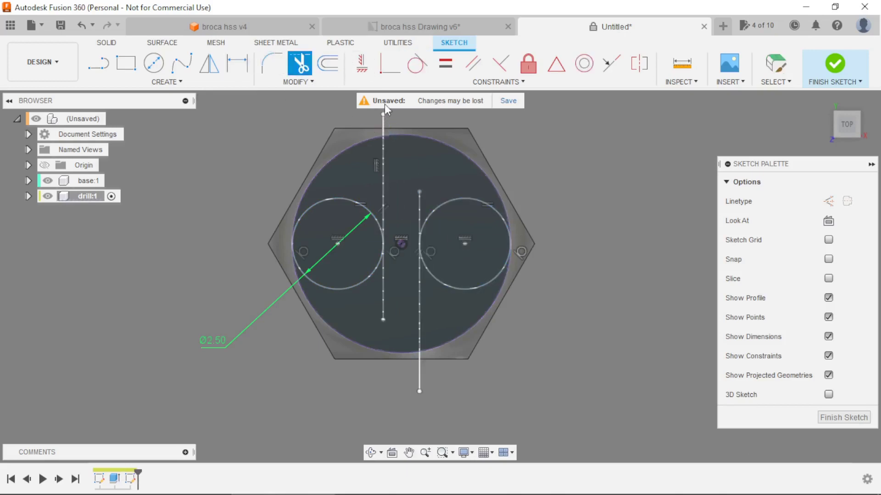
{"action": "scroll", "coordinate": [384, 104], "scroll_direction": "up", "scroll_amount": 4}
{"action": "left_click", "coordinate": [416, 133]}
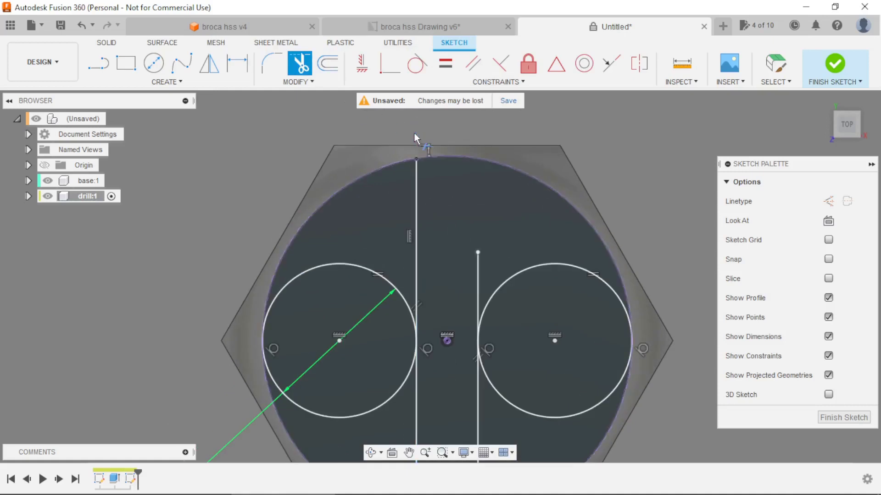
{"action": "scroll", "coordinate": [390, 184], "scroll_direction": "down", "scroll_amount": 4}
{"action": "scroll", "coordinate": [393, 322], "scroll_direction": "up", "scroll_amount": 2}
{"action": "left_click", "coordinate": [397, 296]}
{"action": "left_click", "coordinate": [332, 155]}
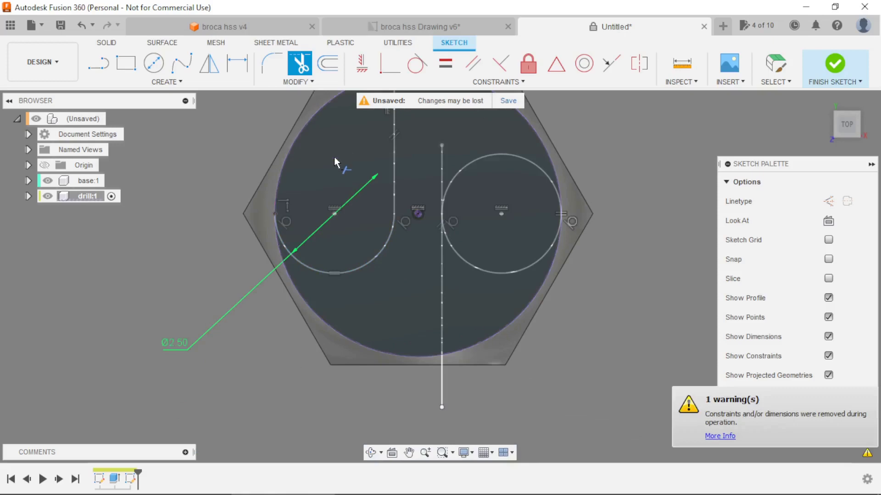
- Trim the right vertical line and the right small circle's lower half to complete the two-flute profile, and finish the sketch
{"action": "scroll", "coordinate": [362, 161], "scroll_direction": "down", "scroll_amount": 2}
{"action": "scroll", "coordinate": [394, 167], "scroll_direction": "up", "scroll_amount": 2}
{"action": "left_click", "coordinate": [404, 171]}
{"action": "key", "text": "Escape"}
{"action": "left_click", "coordinate": [300, 64]}
{"action": "left_click", "coordinate": [404, 404]}
{"action": "left_click", "coordinate": [453, 290]}
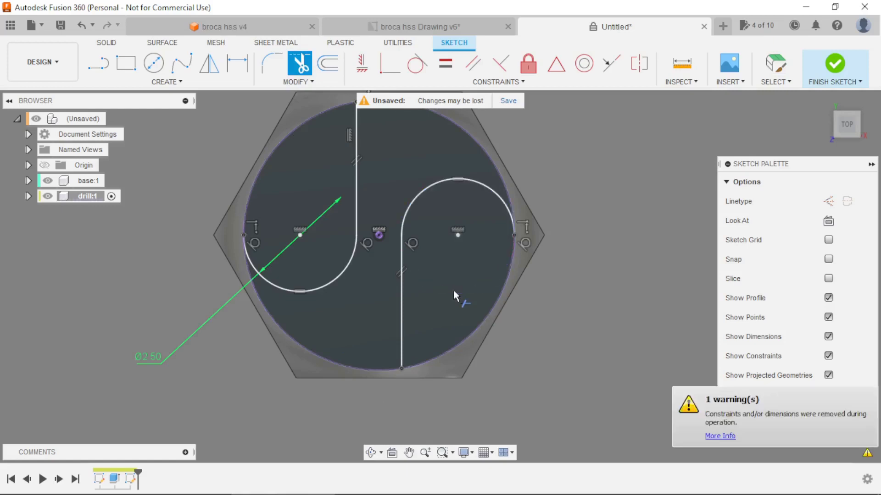
{"action": "scroll", "coordinate": [453, 294], "scroll_direction": "down", "scroll_amount": 2}
{"action": "left_click", "coordinate": [835, 64]}
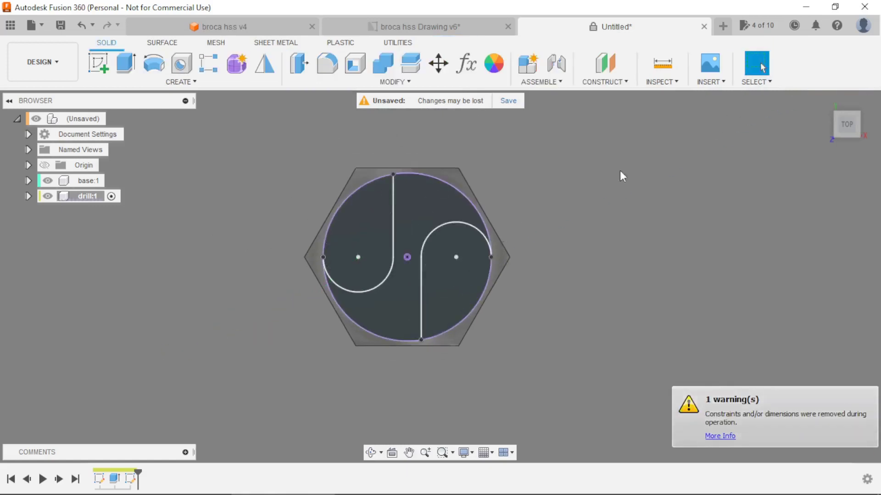
- Start a new sketch on the front origin plane in the drill component
{"action": "scroll", "coordinate": [485, 283], "scroll_direction": "down", "scroll_amount": 5}
{"action": "scroll", "coordinate": [455, 253], "scroll_direction": "up", "scroll_amount": 3}
{"action": "scroll", "coordinate": [472, 221], "scroll_direction": "up", "scroll_amount": 1}
{"action": "scroll", "coordinate": [471, 224], "scroll_direction": "up", "scroll_amount": 2}
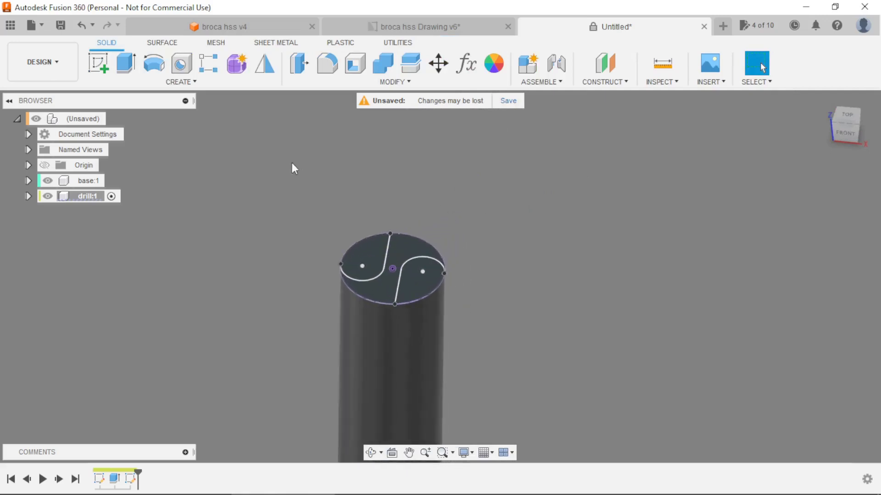
{"action": "left_click", "coordinate": [102, 68]}
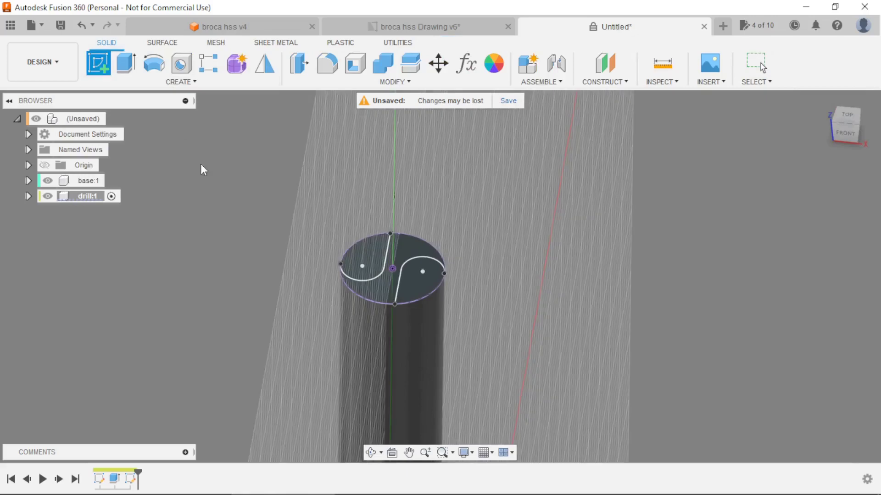
{"action": "scroll", "coordinate": [275, 173], "scroll_direction": "down", "scroll_amount": 6}
{"action": "mouse_move", "coordinate": [472, 309]}
{"action": "middle_mouse_down", "text": "shift"}
{"action": "mouse_move", "coordinate": [470, 288]}
{"action": "mouse_move", "coordinate": [440, 282]}
{"action": "mouse_move", "coordinate": [449, 279]}
{"action": "mouse_move", "coordinate": [423, 321]}
{"action": "middle_mouse_up", "text": "shift"}
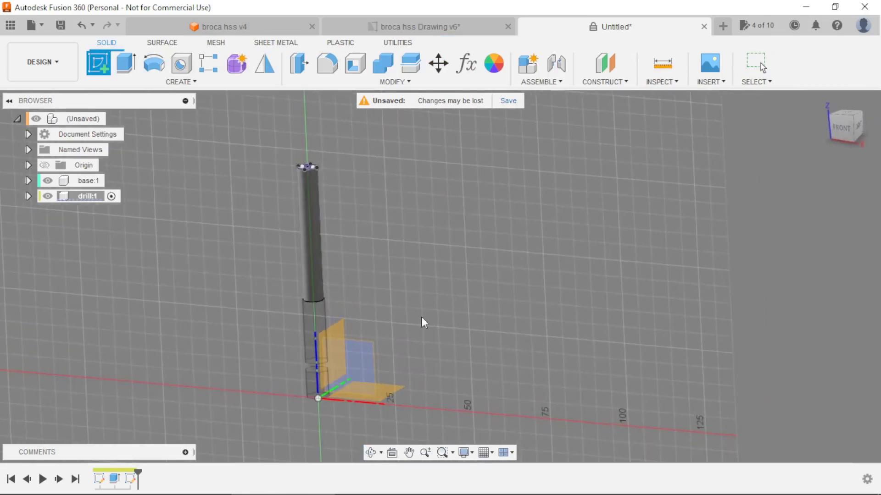
{"action": "left_click", "coordinate": [357, 353]}
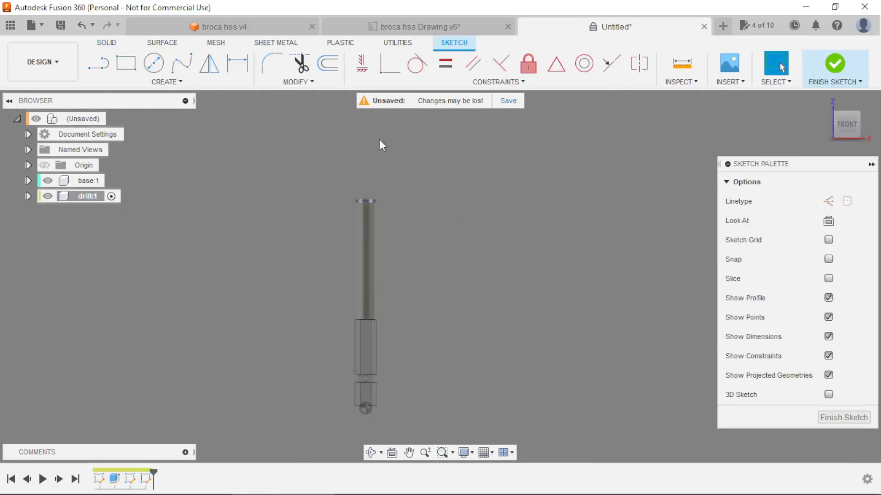
- Draw a 75 mm vertical line upward from the centre of the drill's top face and finish the sketch
{"action": "scroll", "coordinate": [375, 161], "scroll_direction": "up", "scroll_amount": 5}
{"action": "left_click", "coordinate": [98, 64]}
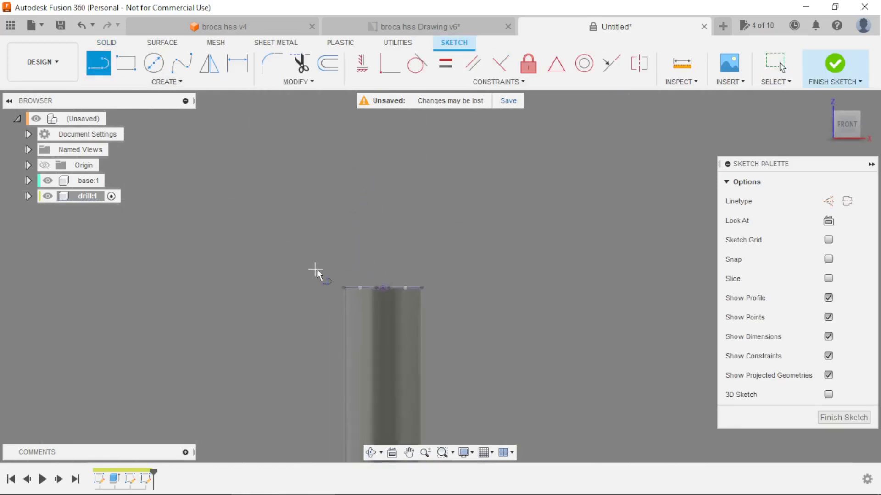
{"action": "scroll", "coordinate": [381, 293], "scroll_direction": "up", "scroll_amount": 3}
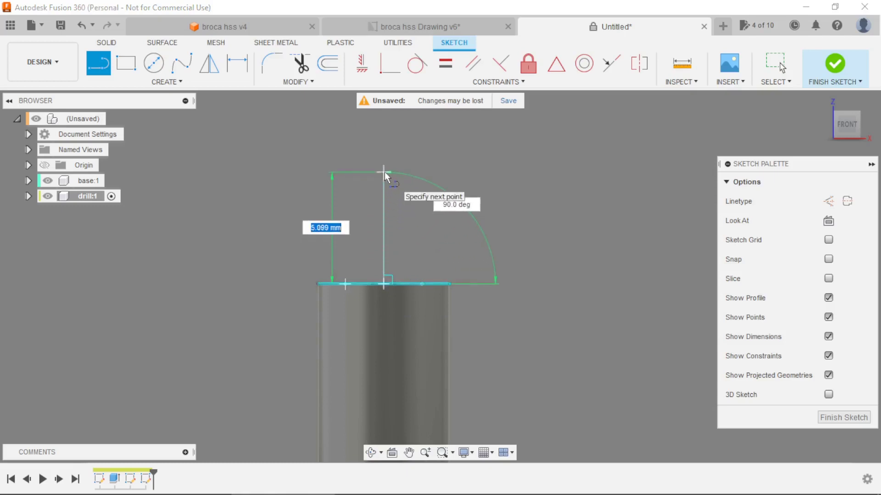
{"action": "type", "text": "1"}
{"action": "key", "text": "Return"}
{"action": "key", "text": "Escape"}
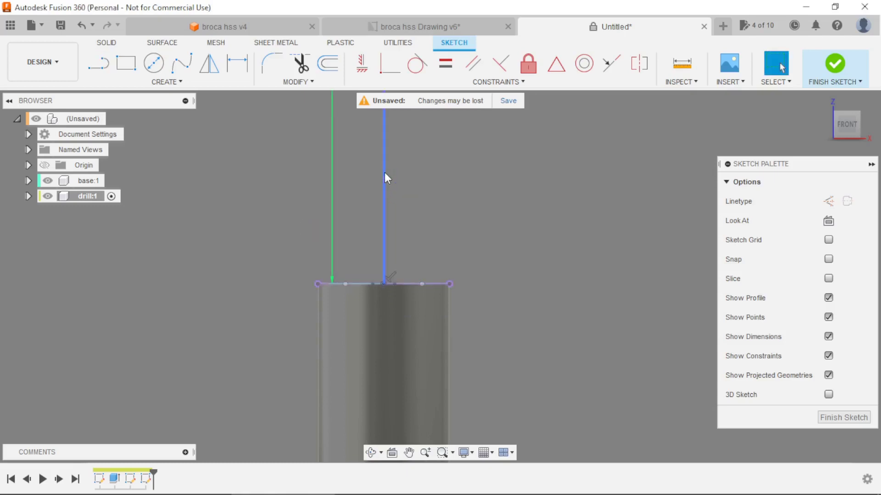
{"action": "scroll", "coordinate": [394, 203], "scroll_direction": "down", "scroll_amount": 3}
{"action": "scroll", "coordinate": [394, 204], "scroll_direction": "down", "scroll_amount": 5}
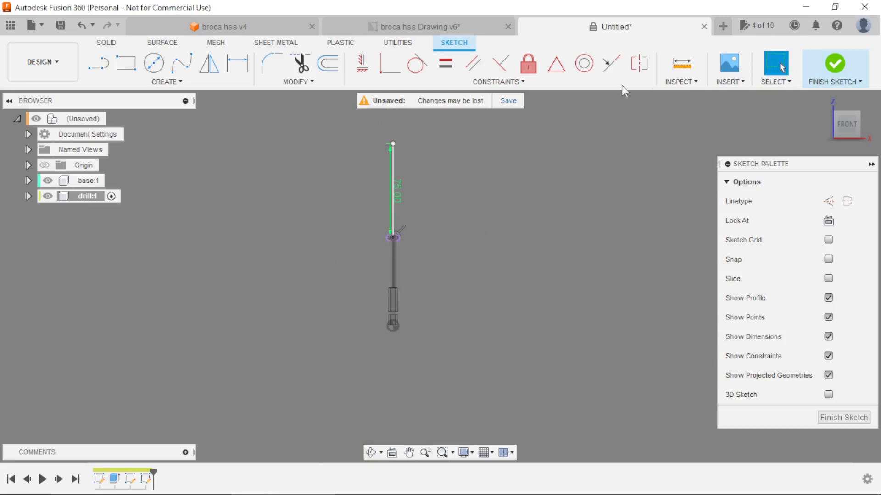
{"action": "left_click", "coordinate": [848, 54]}
- Sweep the fluted cross-section along the 75 mm vertical line with a 900-degree twist angle, perpendicular orientation and the Join operation
{"action": "mouse_move", "coordinate": [523, 196]}
{"action": "middle_mouse_down", "text": "shift"}
{"action": "mouse_move", "coordinate": [501, 240]}
{"action": "mouse_move", "coordinate": [367, 187]}
{"action": "mouse_move", "coordinate": [340, 224]}
{"action": "middle_mouse_up", "text": "shift"}
{"action": "left_click", "coordinate": [144, 83]}
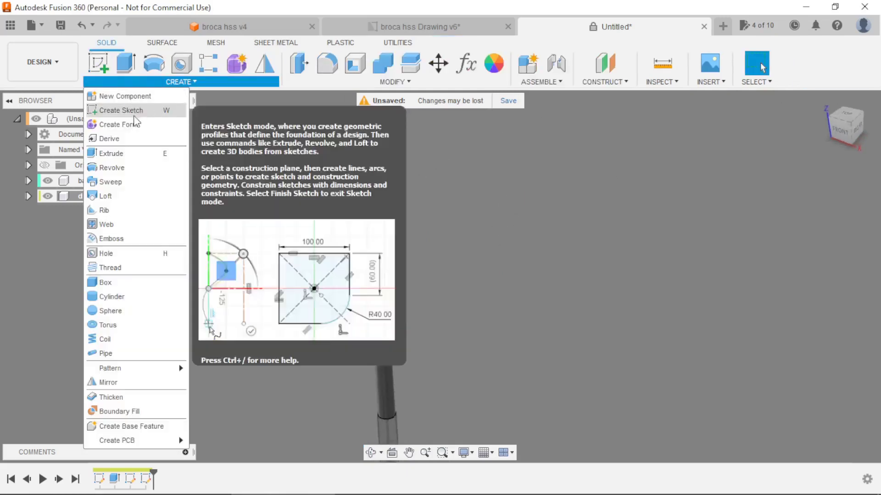
{"action": "left_click", "coordinate": [111, 182]}
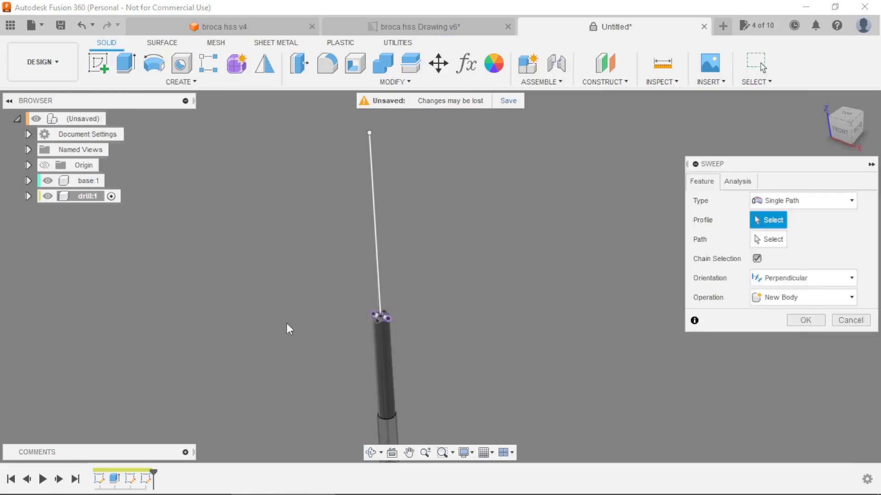
{"action": "middle_click_drag", "start_coordinate": [282, 328], "coordinate": [430, 328], "text": "shift"}
{"action": "scroll", "coordinate": [430, 329], "scroll_direction": "up", "scroll_amount": 3}
{"action": "left_click", "coordinate": [374, 299]}
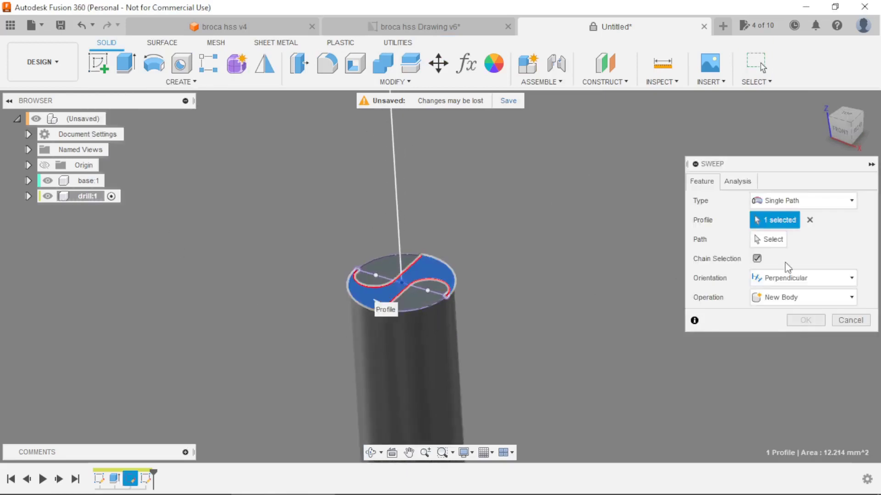
{"action": "left_click", "coordinate": [774, 241]}
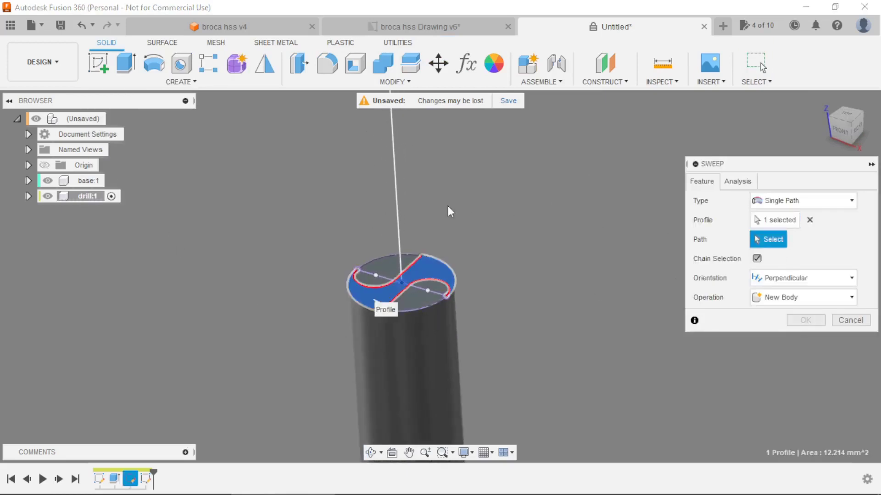
{"action": "left_click", "coordinate": [397, 203]}
{"action": "left_click_drag", "start_coordinate": [794, 315], "coordinate": [762, 316]}
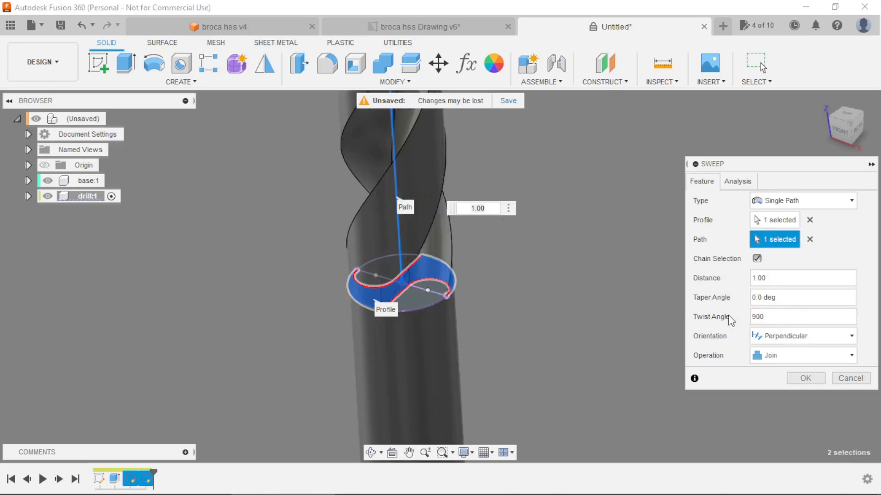
{"action": "scroll", "coordinate": [507, 318], "scroll_direction": "down", "scroll_amount": 10}
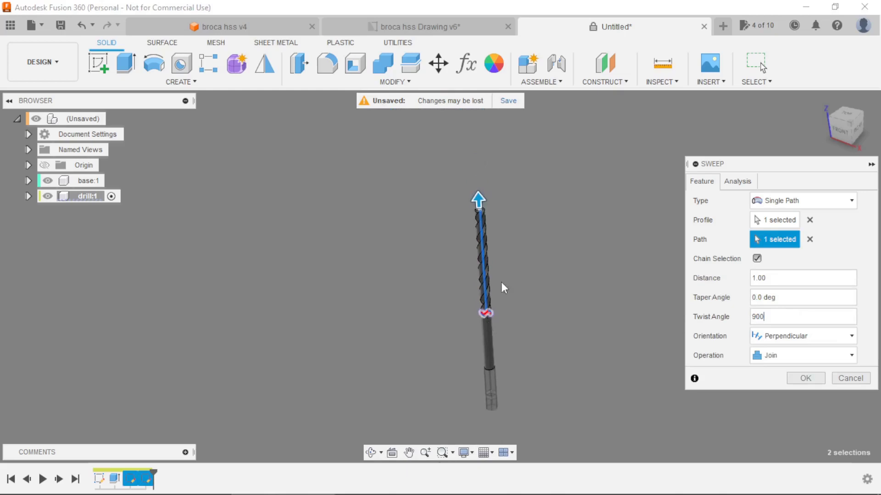
{"action": "left_click", "coordinate": [815, 381]}
- Start a sketch on the front origin plane and turn on Slice to section the drill body
{"action": "scroll", "coordinate": [464, 153], "scroll_direction": "up", "scroll_amount": 2}
{"action": "left_click", "coordinate": [99, 63]}
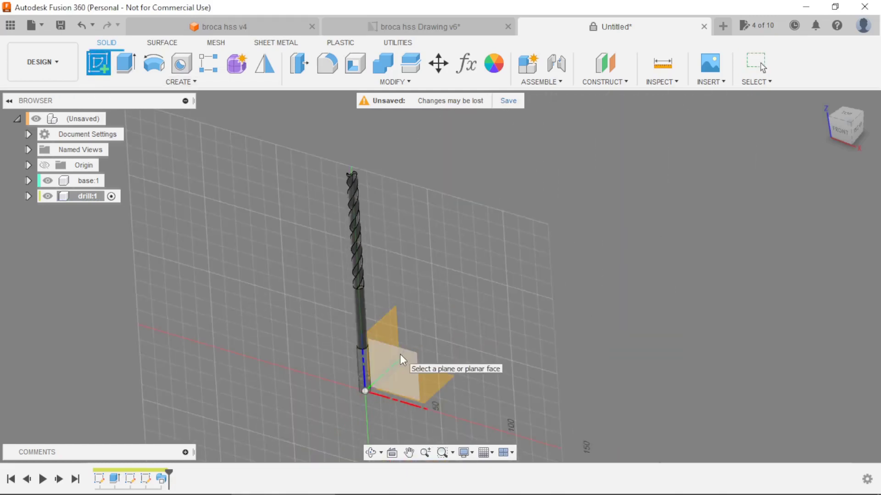
{"action": "left_click", "coordinate": [404, 354]}
{"action": "scroll", "coordinate": [412, 164], "scroll_direction": "up", "scroll_amount": 5}
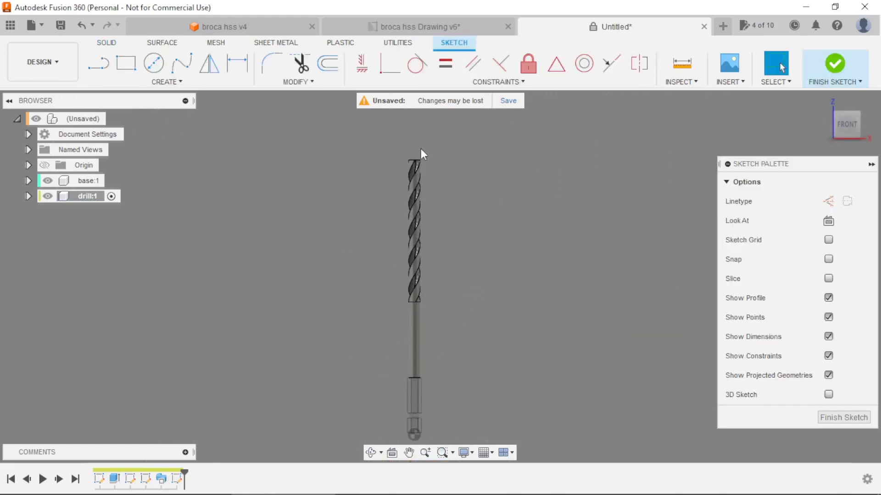
{"action": "left_click", "coordinate": [828, 279]}
{"action": "scroll", "coordinate": [461, 190], "scroll_direction": "up", "scroll_amount": 3}
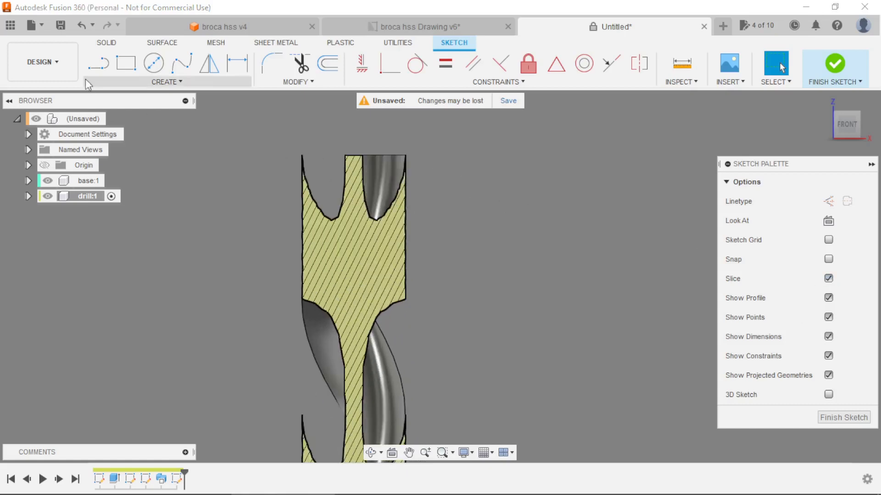
- Draw a vertical centre line from the middle of the hexagonal base's bottom end to a point above the drill's fluted tip
{"action": "left_click", "coordinate": [98, 64]}
{"action": "scroll", "coordinate": [371, 178], "scroll_direction": "down", "scroll_amount": 5}
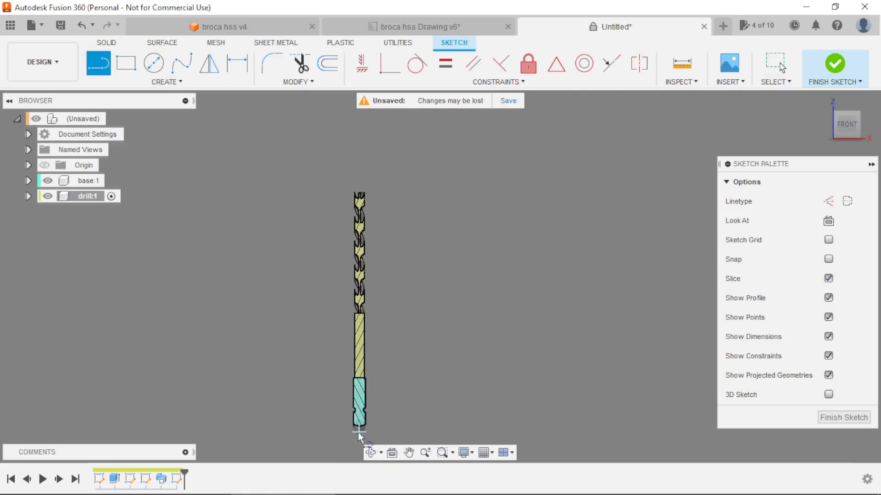
{"action": "left_click", "coordinate": [357, 428]}
{"action": "scroll", "coordinate": [359, 433], "scroll_direction": "up", "scroll_amount": 4}
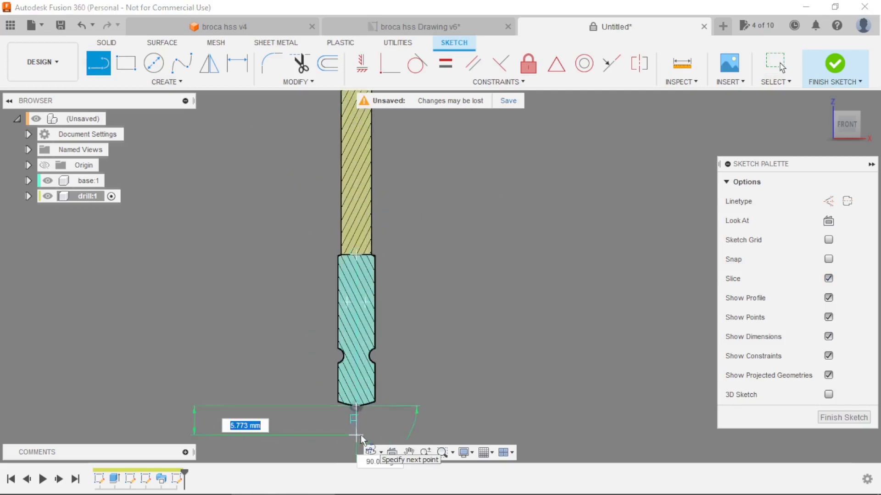
{"action": "scroll", "coordinate": [361, 439], "scroll_direction": "down", "scroll_amount": 5}
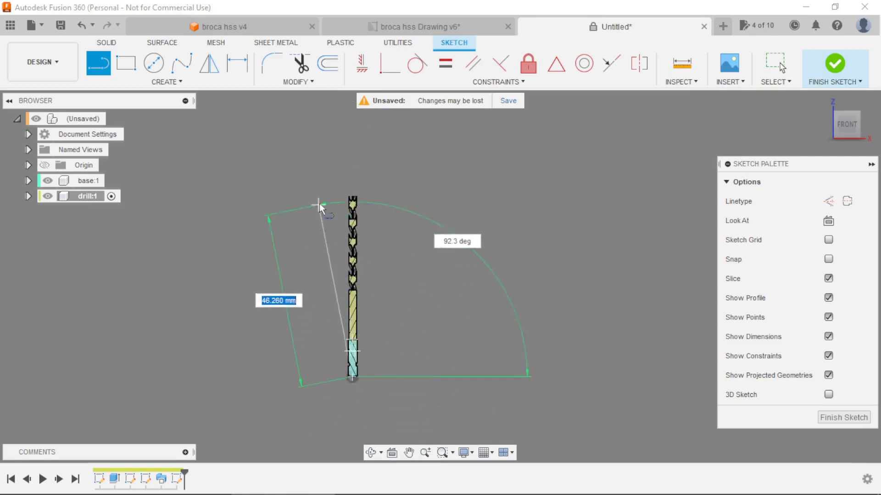
{"action": "scroll", "coordinate": [342, 193], "scroll_direction": "up", "scroll_amount": 5}
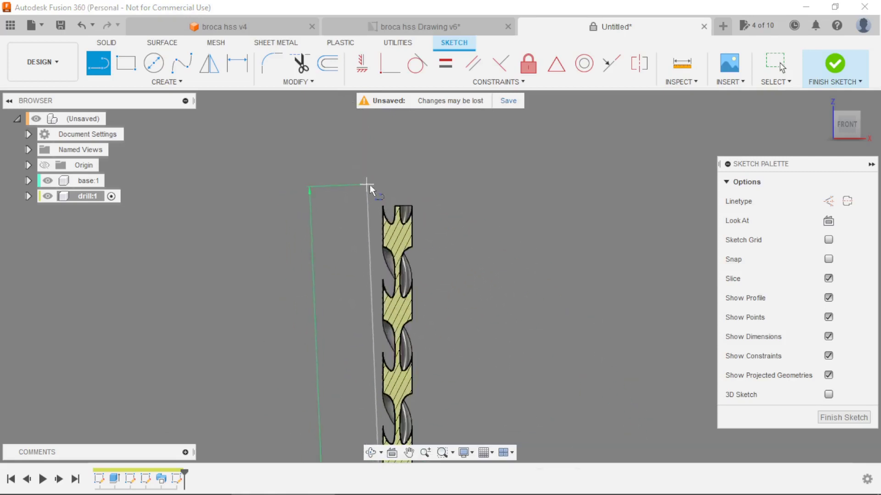
{"action": "left_click", "coordinate": [413, 187]}
{"action": "scroll", "coordinate": [426, 189], "scroll_direction": "up", "scroll_amount": 5}
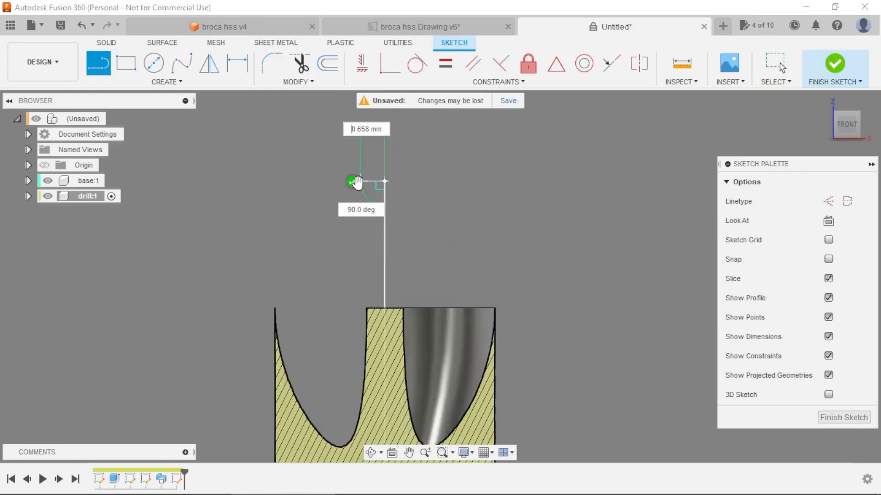
{"action": "key", "text": "Escape"}
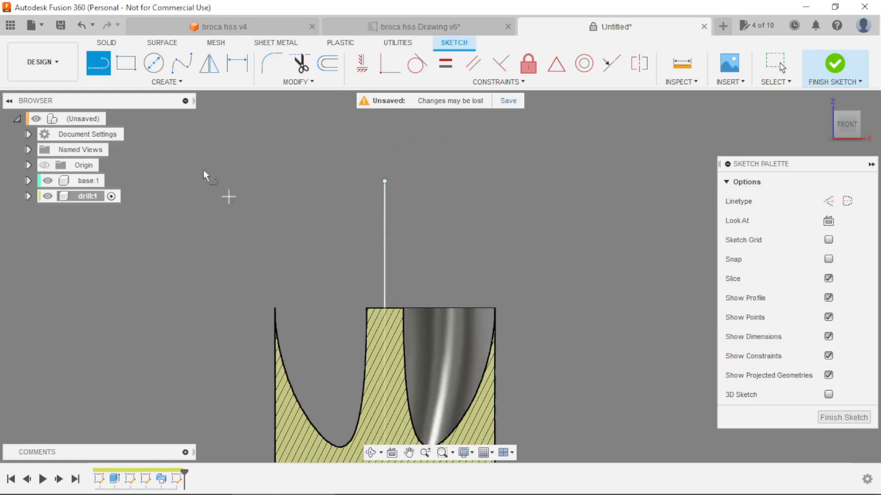
- Draw a closed triangle from the centre line above the drill tip outward past the drill's right side, and make its outer edge vertical
{"action": "scroll", "coordinate": [428, 282], "scroll_direction": "up", "scroll_amount": 3}
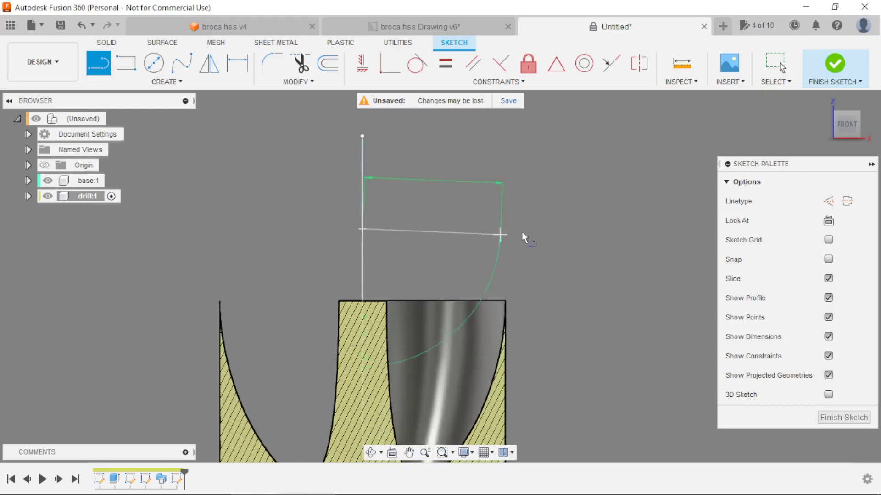
{"action": "left_click", "coordinate": [631, 228]}
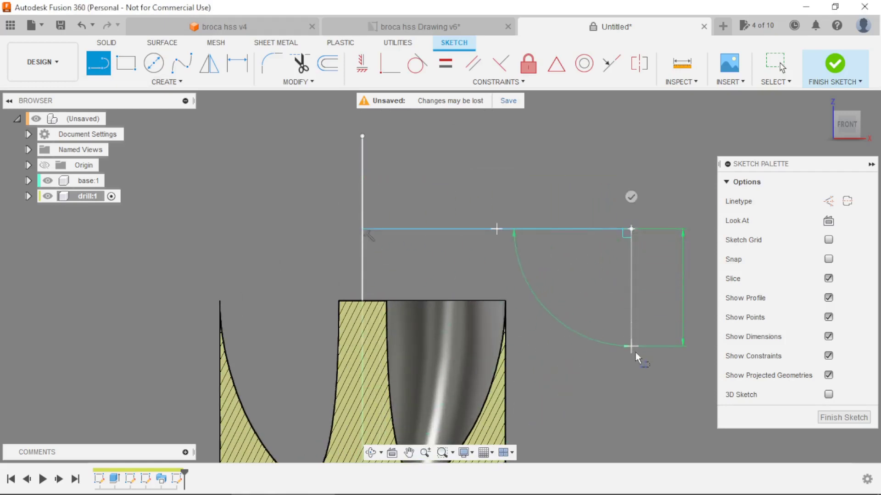
{"action": "left_click", "coordinate": [639, 406]}
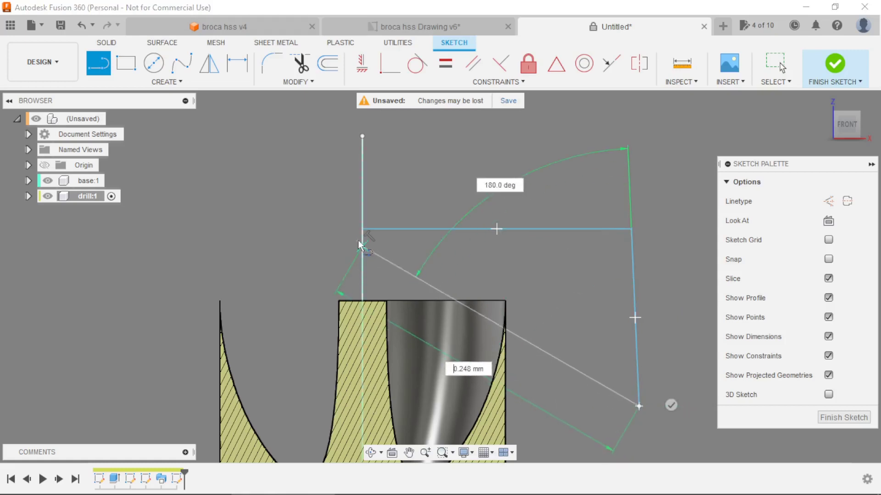
{"action": "left_click", "coordinate": [359, 229]}
{"action": "left_click", "coordinate": [371, 68]}
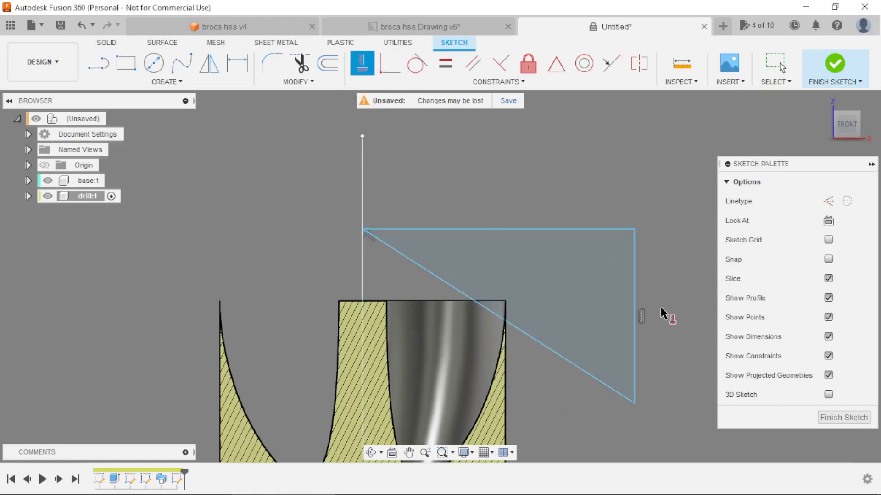
- Dimension the angle between the triangle's slanted edge and the vertical centre line as 59 degrees
{"action": "left_click", "coordinate": [238, 63]}
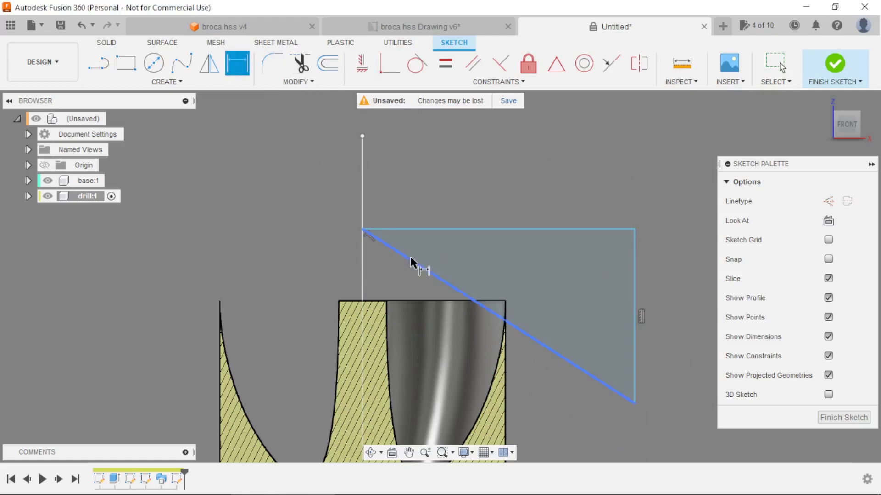
{"action": "left_click", "coordinate": [410, 257]}
{"action": "left_click", "coordinate": [363, 261]}
{"action": "scroll", "coordinate": [370, 259], "scroll_direction": "down", "scroll_amount": 2}
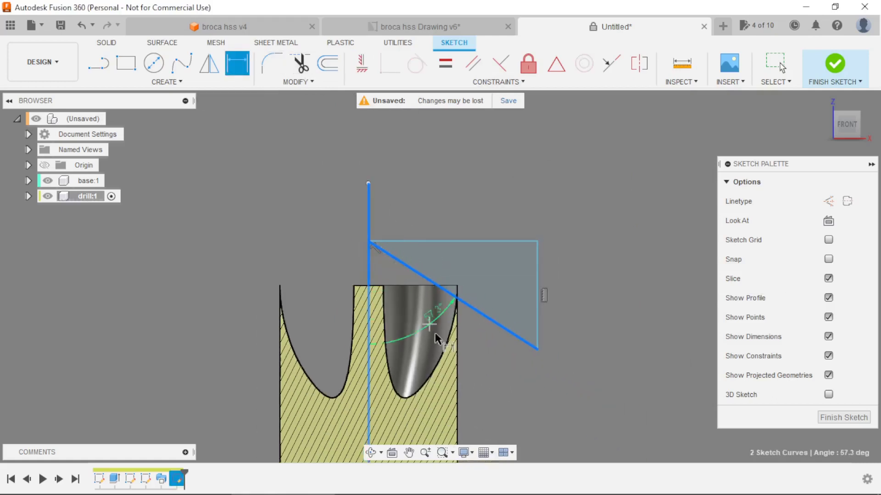
{"action": "scroll", "coordinate": [500, 385], "scroll_direction": "up", "scroll_amount": 2}
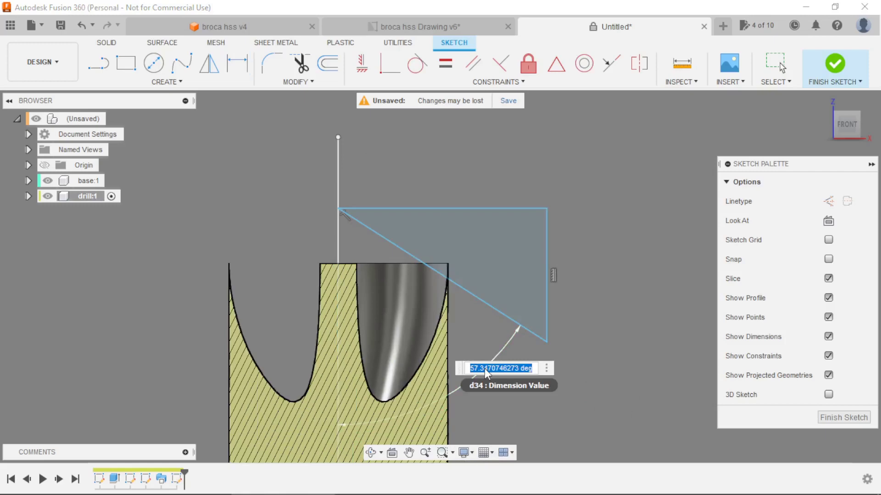
{"action": "type", "text": "59"}
{"action": "key", "text": "Return"}
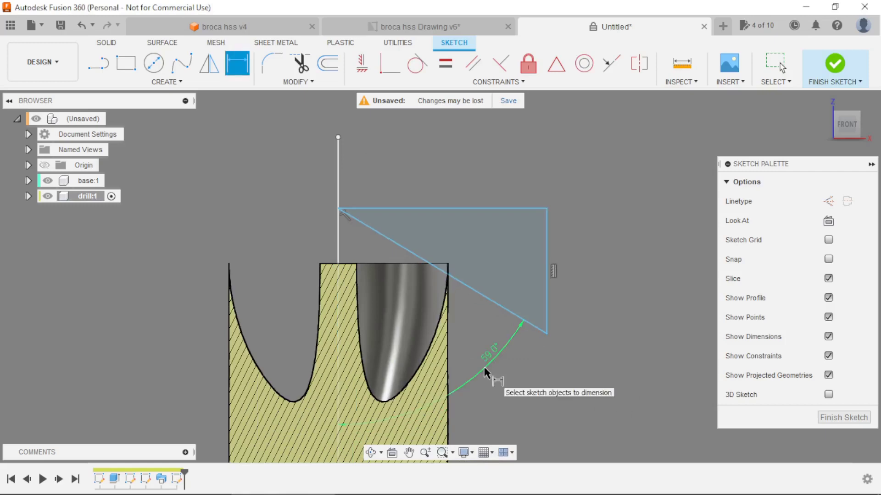
- Constrain the triangle's apex to coincide with the drill's flat top edge on the centre line, and finish the sketch
{"action": "scroll", "coordinate": [458, 230], "scroll_direction": "down", "scroll_amount": 1}
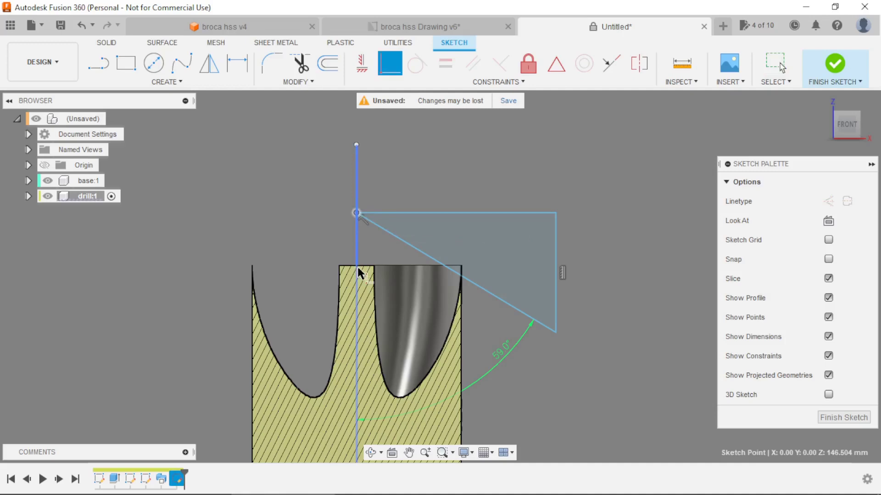
{"action": "scroll", "coordinate": [360, 273], "scroll_direction": "up", "scroll_amount": 5}
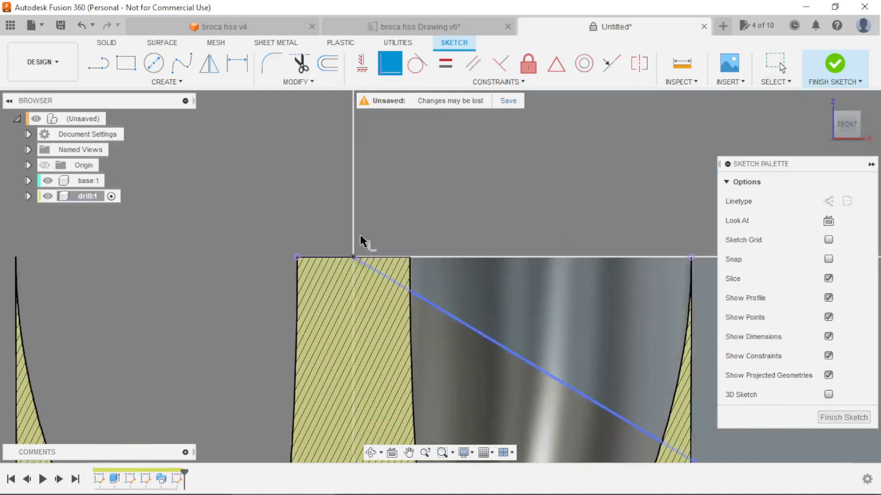
{"action": "scroll", "coordinate": [359, 250], "scroll_direction": "down", "scroll_amount": 5}
{"action": "key", "text": "Escape"}
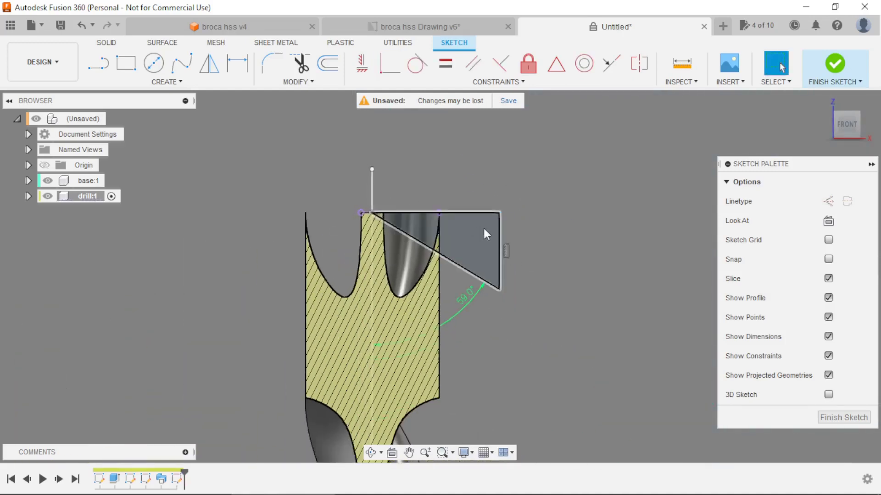
{"action": "left_click", "coordinate": [835, 65]}
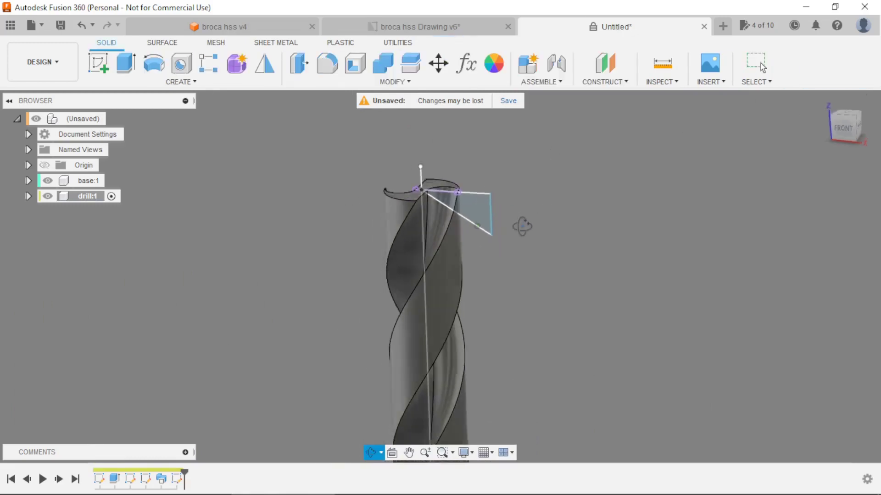
- Revolve the triangle profile 360 degrees around the vertical centre line as a cut to form the pointed tip
{"action": "left_click", "coordinate": [154, 67]}
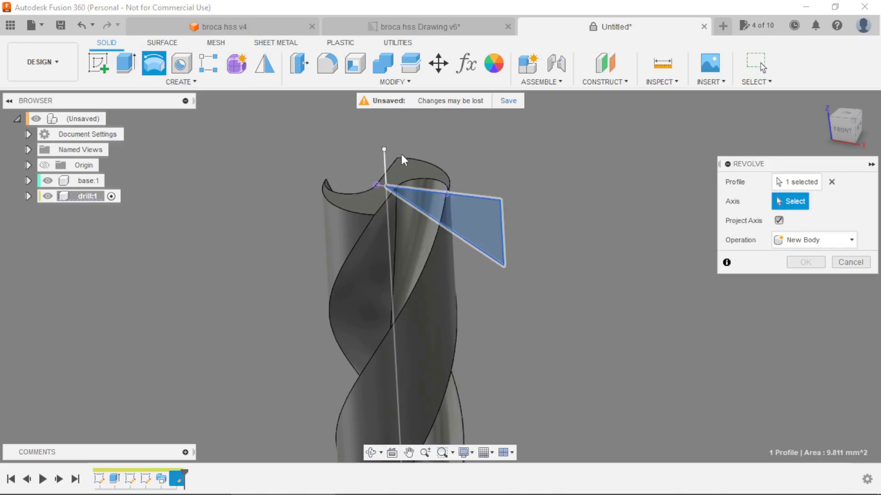
{"action": "left_click", "coordinate": [384, 163]}
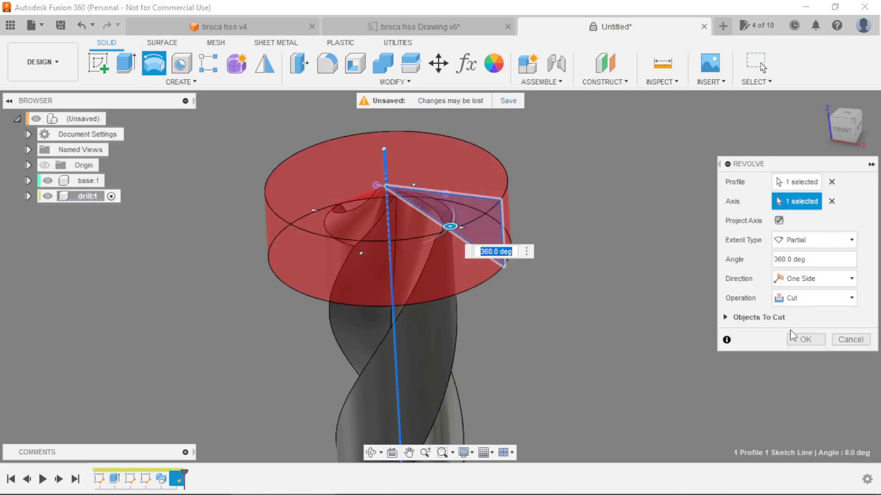
{"action": "left_click", "coordinate": [801, 340]}
- Chamfer the two curved shank edges where the flutes begin with a Two Distance chamfer of 1 mm each
{"action": "scroll", "coordinate": [515, 193], "scroll_direction": "down", "scroll_amount": 5}
{"action": "scroll", "coordinate": [520, 405], "scroll_direction": "up", "scroll_amount": 10}
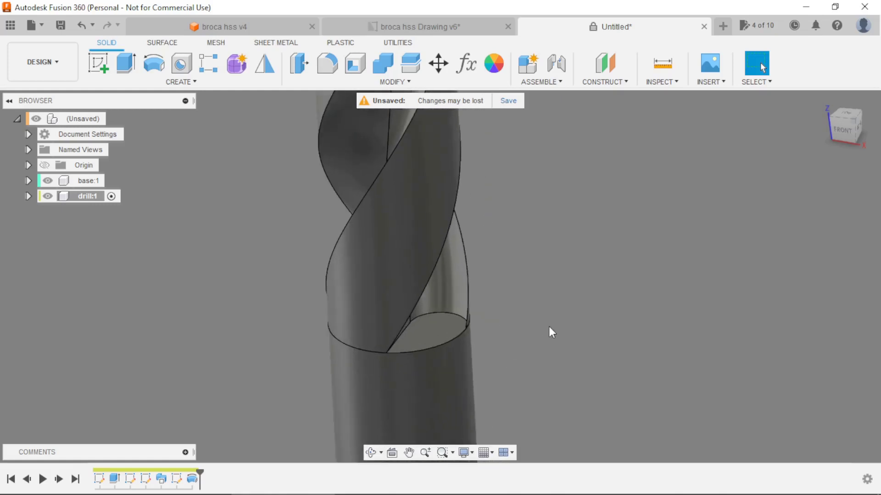
{"action": "scroll", "coordinate": [549, 327], "scroll_direction": "up", "scroll_amount": 2}
{"action": "left_click", "coordinate": [327, 81]}
{"action": "left_click", "coordinate": [315, 122]}
{"action": "left_click", "coordinate": [432, 351]}
{"action": "middle_click_drag", "start_coordinate": [497, 305], "coordinate": [342, 307], "text": "shift"}
{"action": "left_click", "coordinate": [318, 302]}
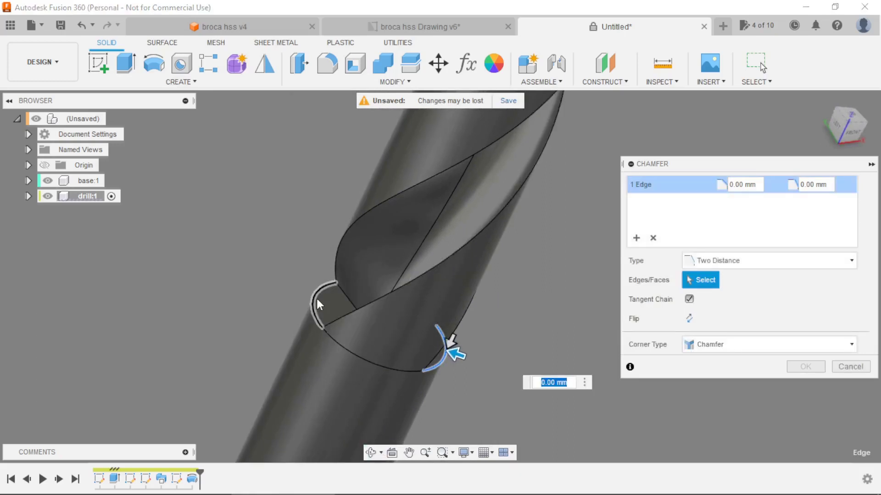
{"action": "type", "text": "1"}
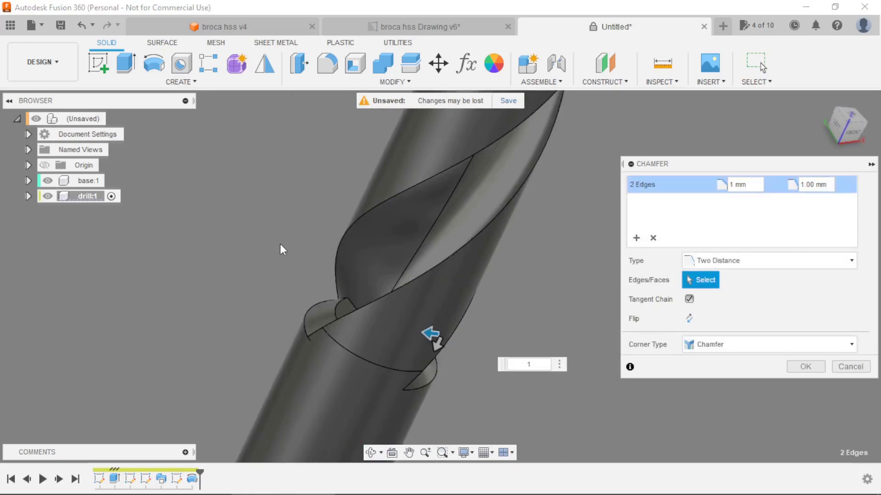
{"action": "key", "text": "Return"}
- Activate the top-level component and ground the base component
{"action": "scroll", "coordinate": [280, 244], "scroll_direction": "down", "scroll_amount": 5}
{"action": "scroll", "coordinate": [333, 234], "scroll_direction": "down", "scroll_amount": 5}
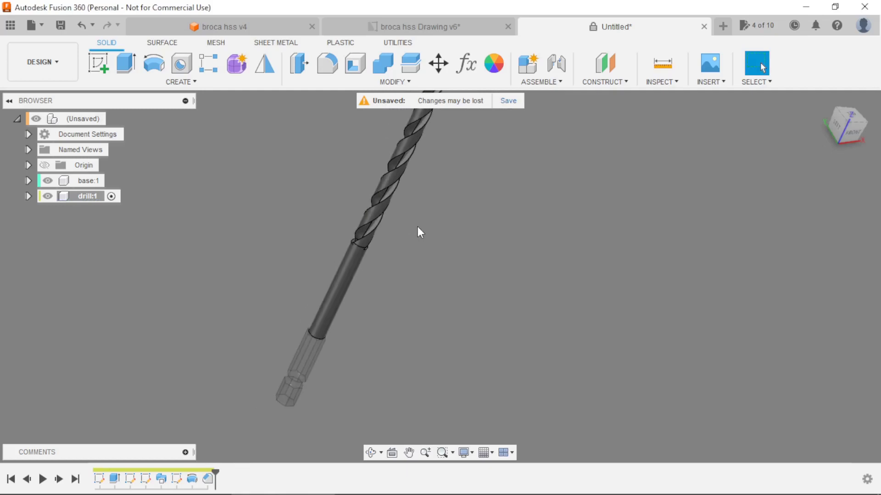
{"action": "middle_click_drag", "start_coordinate": [419, 232], "coordinate": [277, 236], "text": "shift"}
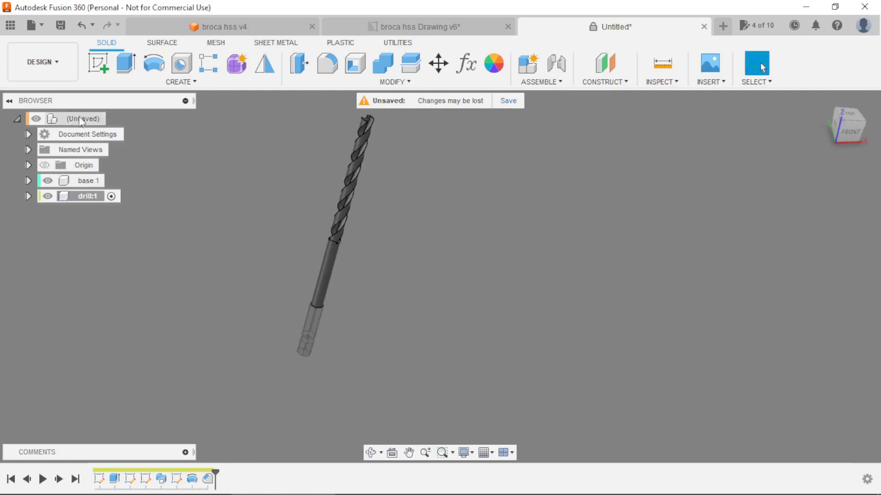
{"action": "left_click", "coordinate": [115, 119]}
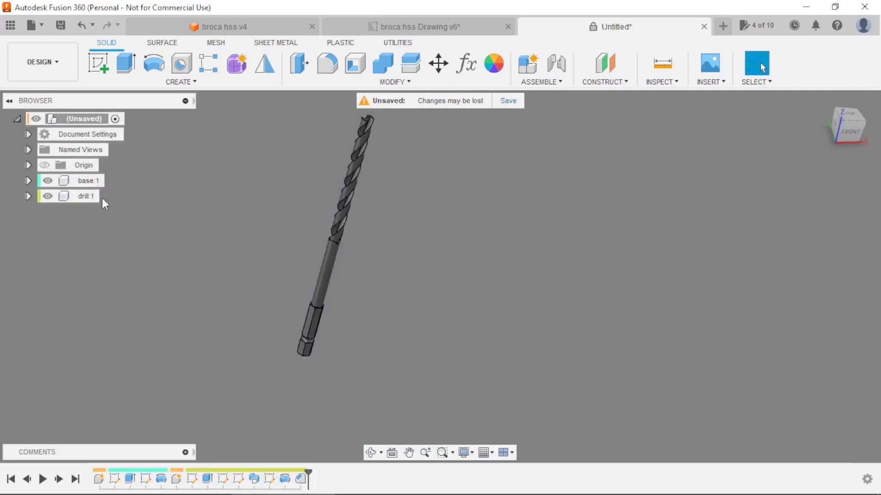
{"action": "right_click", "coordinate": [87, 181]}
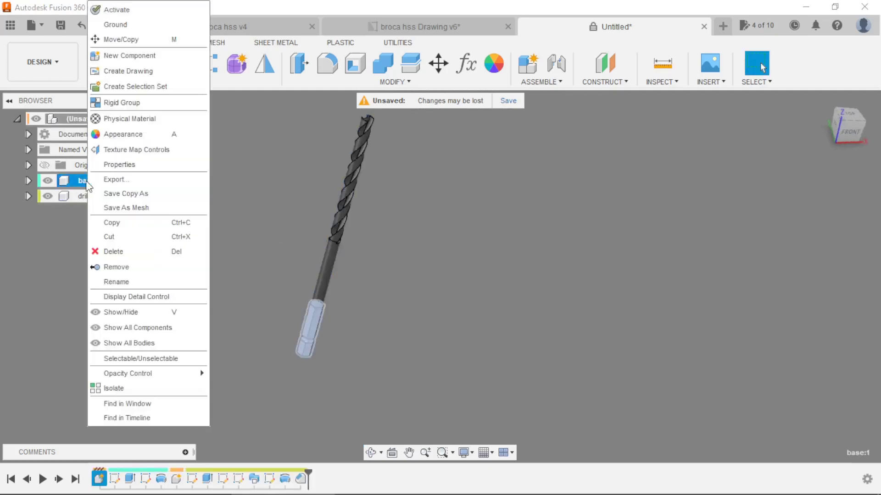
{"action": "left_click", "coordinate": [122, 28]}
- Pull the drill away from the base, and joint the centre of its bottom face to the centre of the base's round top face
{"action": "scroll", "coordinate": [449, 316], "scroll_direction": "down", "scroll_amount": 3}
{"action": "scroll", "coordinate": [405, 286], "scroll_direction": "up", "scroll_amount": 3}
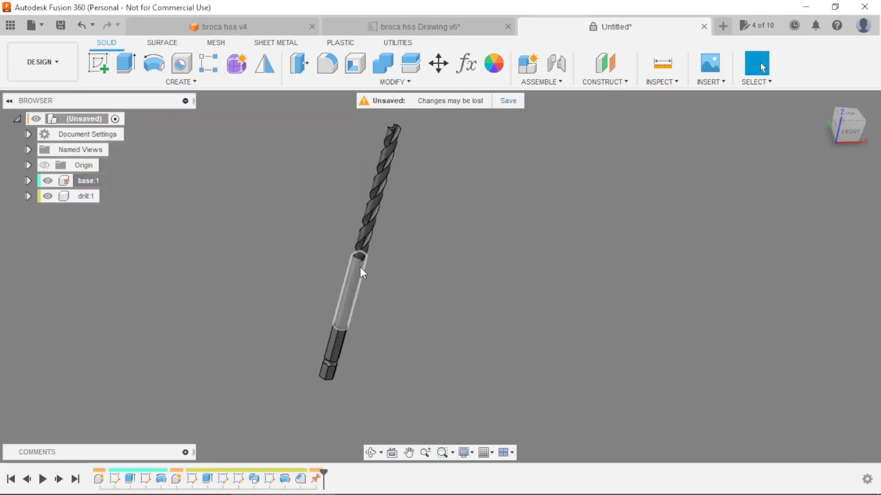
{"action": "left_click_drag", "start_coordinate": [359, 268], "coordinate": [394, 260]}
{"action": "left_click", "coordinate": [563, 64]}
{"action": "middle_click_drag", "start_coordinate": [475, 270], "coordinate": [443, 220], "text": "shift"}
{"action": "scroll", "coordinate": [362, 323], "scroll_direction": "up", "scroll_amount": 5}
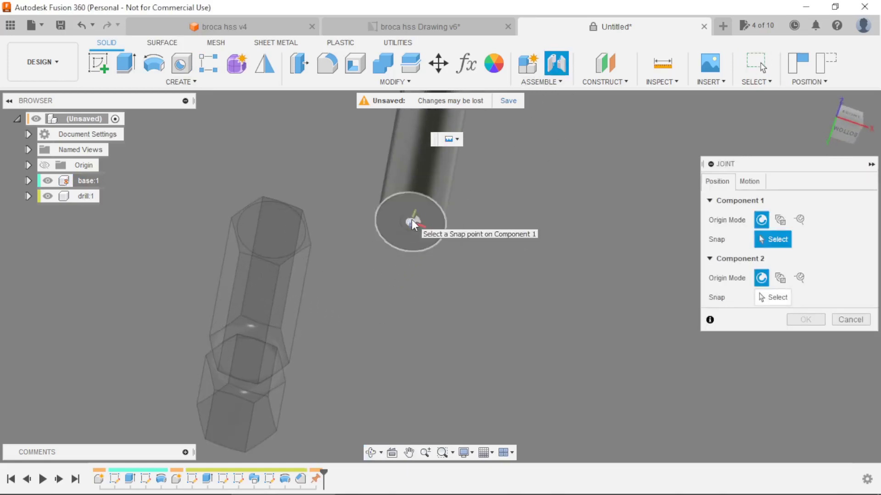
{"action": "left_click", "coordinate": [411, 220]}
{"action": "middle_click_drag", "start_coordinate": [385, 234], "coordinate": [366, 349], "text": "shift"}
{"action": "scroll", "coordinate": [301, 233], "scroll_direction": "up", "scroll_amount": 4}
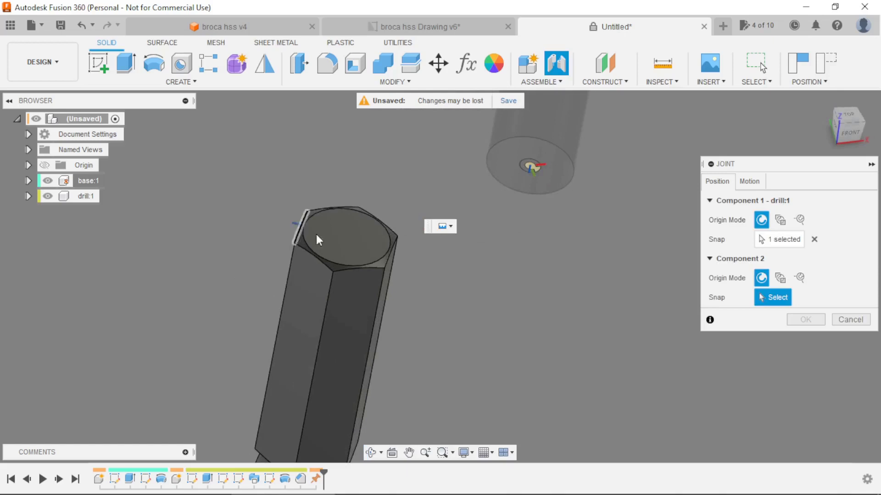
{"action": "left_click", "coordinate": [350, 235]}
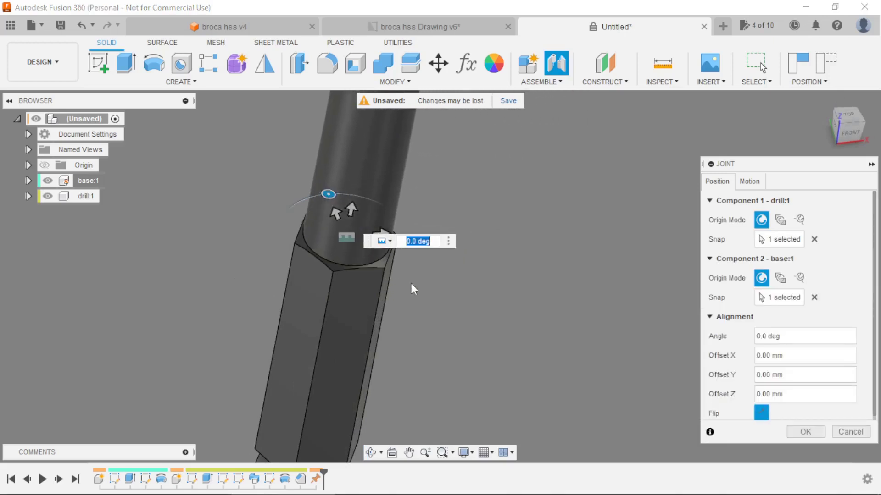
{"action": "left_click", "coordinate": [795, 431]}
{"action": "scroll", "coordinate": [431, 302], "scroll_direction": "down", "scroll_amount": 6}
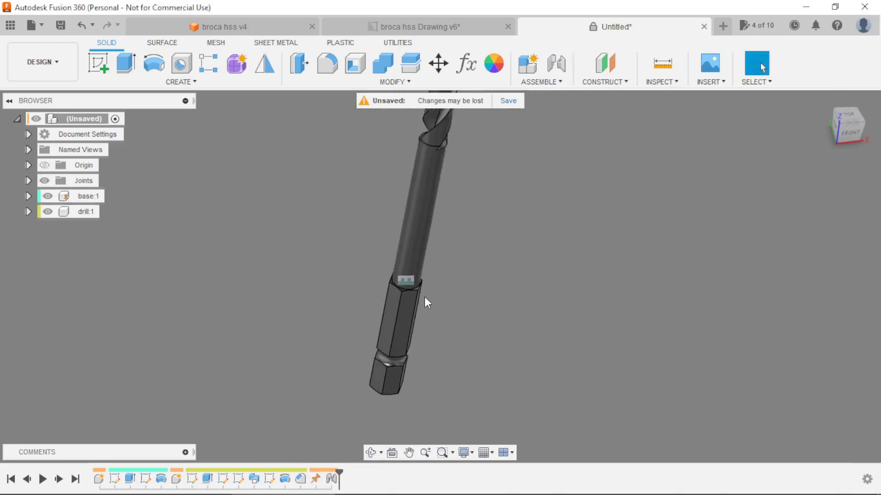
- Apply a yellow appearance to the base and Paint - Enamel Glossy (Green) to the drill
{"action": "scroll", "coordinate": [471, 179], "scroll_direction": "up", "scroll_amount": 3}
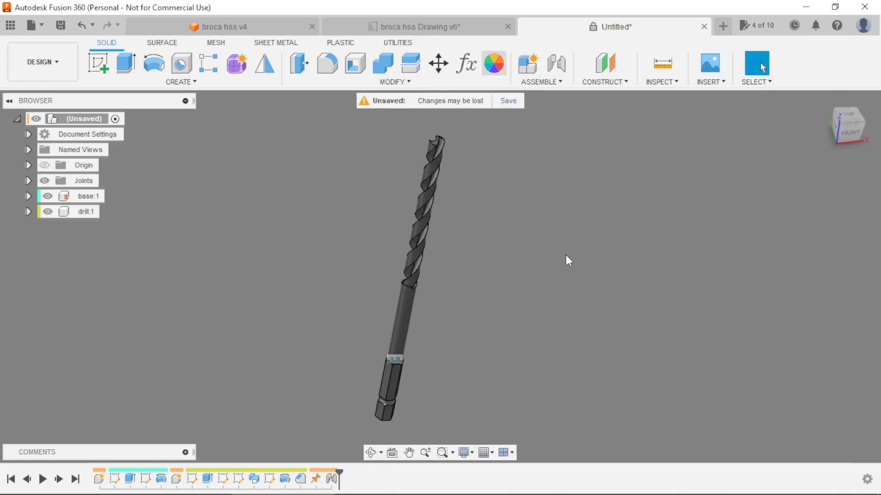
{"action": "scroll", "coordinate": [656, 342], "scroll_direction": "down", "scroll_amount": 3}
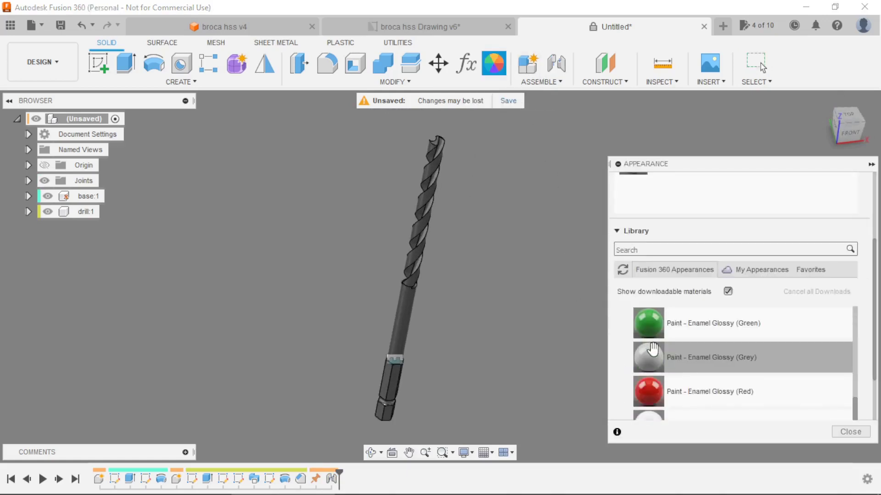
{"action": "scroll", "coordinate": [651, 340], "scroll_direction": "down", "scroll_amount": 1}
{"action": "left_click_drag", "start_coordinate": [651, 326], "coordinate": [390, 398]}
{"action": "scroll", "coordinate": [645, 340], "scroll_direction": "up", "scroll_amount": 1}
{"action": "scroll", "coordinate": [646, 338], "scroll_direction": "up", "scroll_amount": 1}
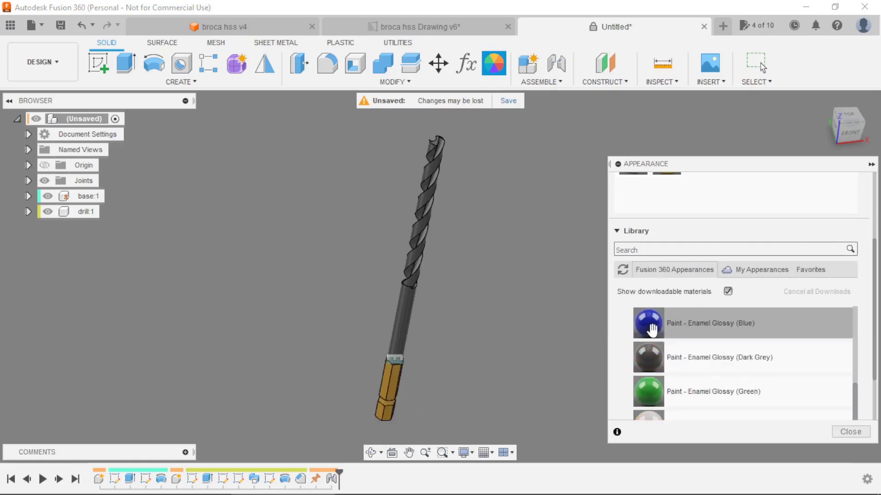
{"action": "left_click_drag", "start_coordinate": [649, 392], "coordinate": [409, 306]}
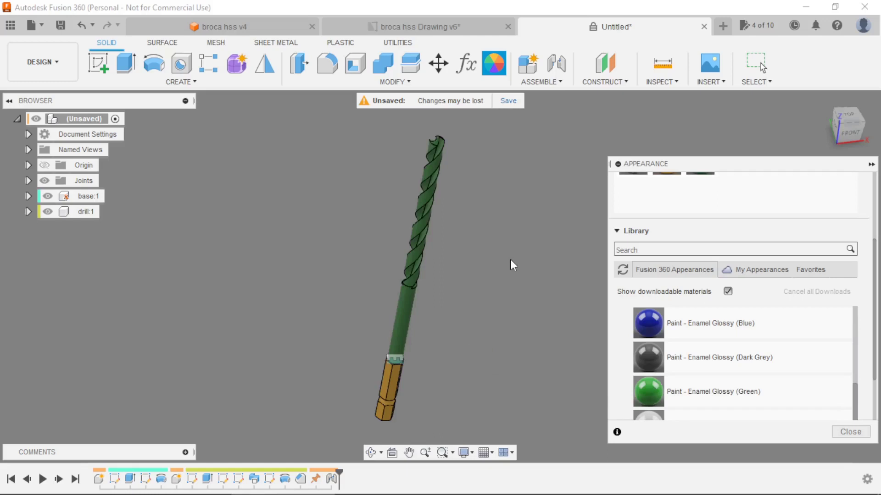
{"action": "left_click", "coordinate": [850, 432]}
- Hide the joints of the assembly
{"action": "middle_click_drag", "start_coordinate": [555, 278], "coordinate": [472, 246], "text": "shift"}
{"action": "left_click", "coordinate": [45, 181]}
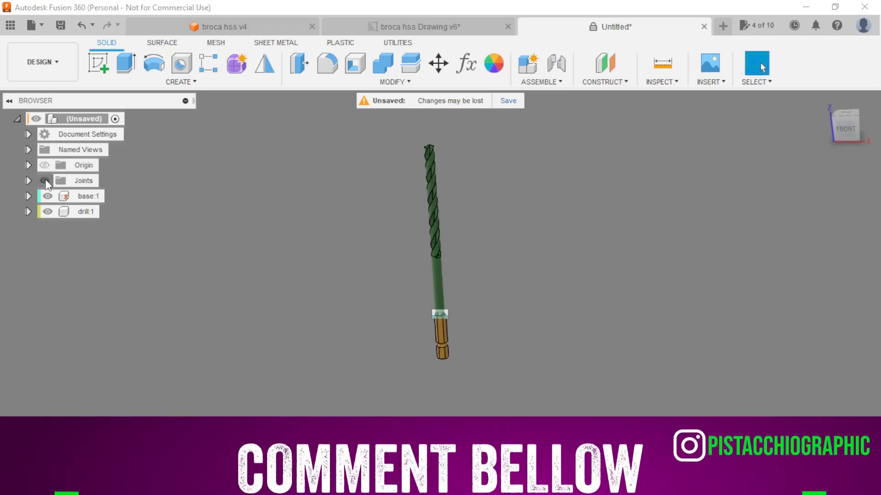
{"action": "middle_click_drag", "start_coordinate": [489, 313], "coordinate": [440, 264], "text": "shift"}
{"action": "middle_click_drag", "start_coordinate": [486, 339], "coordinate": [498, 270], "text": "shift"}
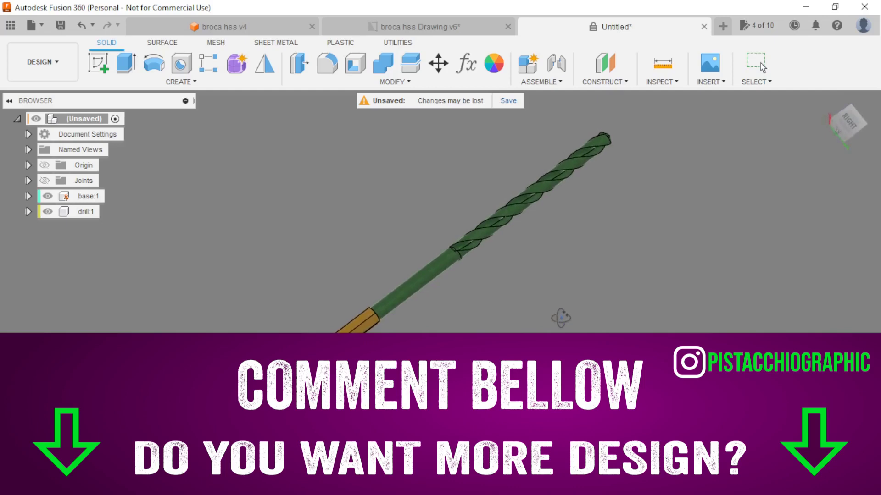